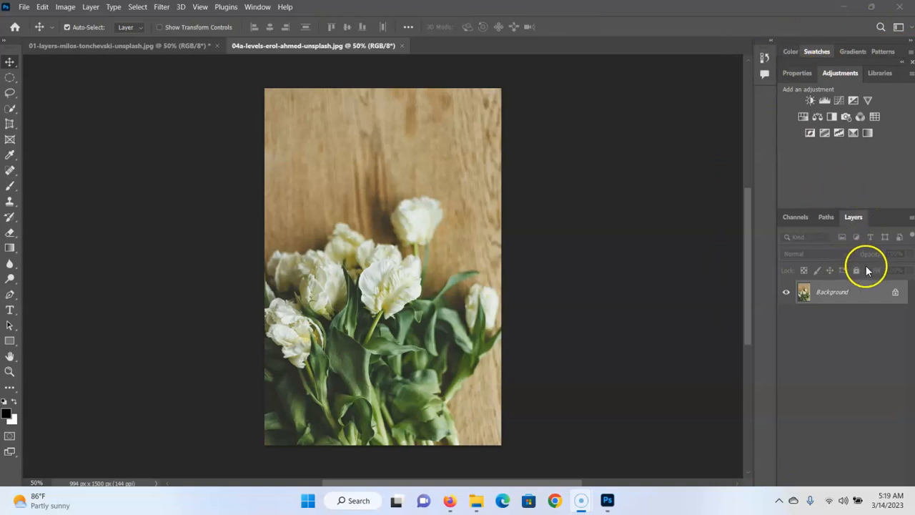
Move the floating Adjustments and Layers panel group down so it uncovers the Color panel, and check the list of available panels.
{"action": "left_click", "coordinate": [846, 74]}
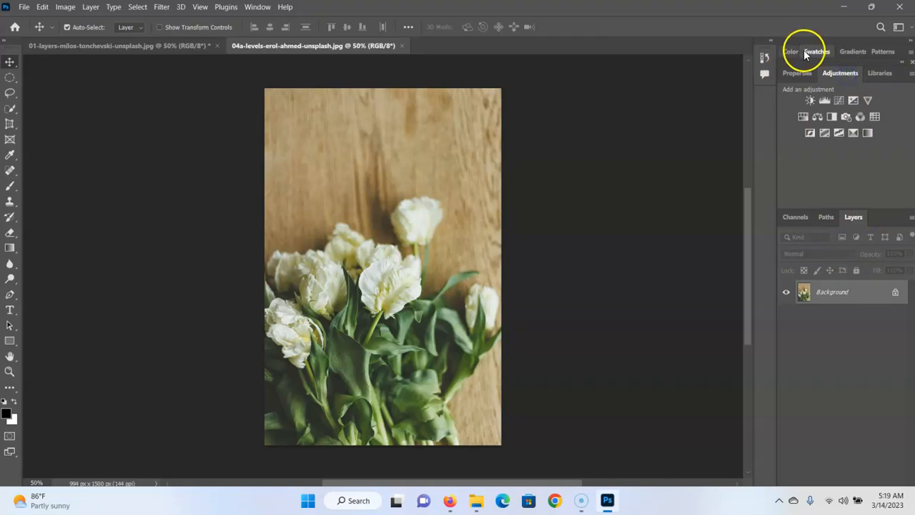
{"action": "left_click_drag", "start_coordinate": [822, 63], "coordinate": [831, 156]}
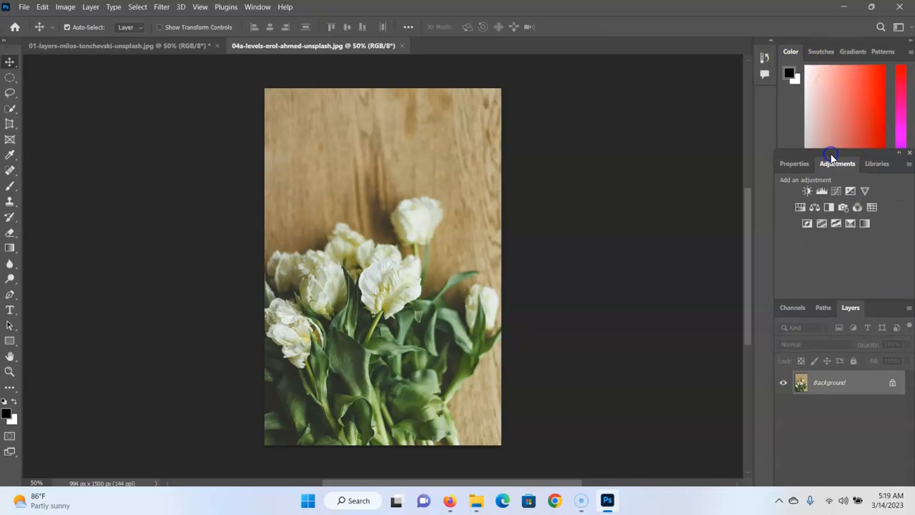
{"action": "left_click", "coordinate": [257, 7]}
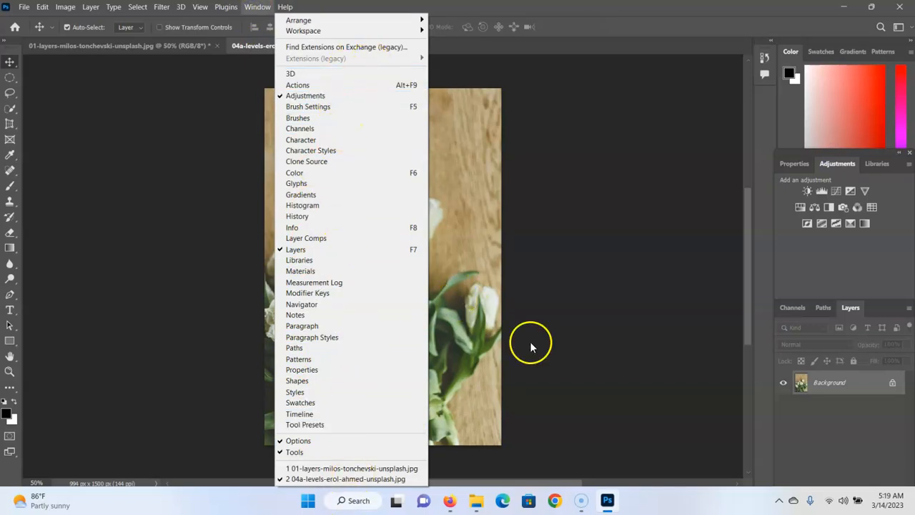
{"action": "left_click", "coordinate": [576, 328]}
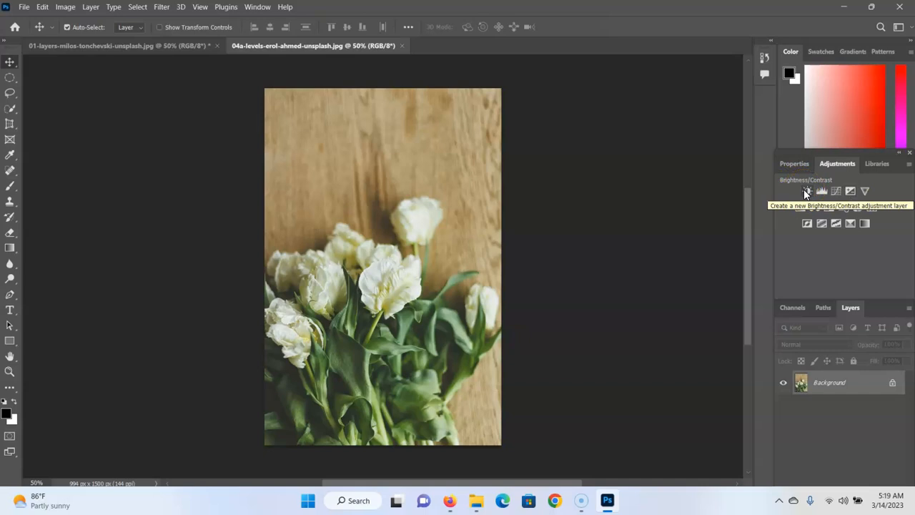
Add a Brightness/Contrast adjustment layer with brightness 1 and contrast -3, and move the floating panel group so its settings are fully readable.
{"action": "left_click", "coordinate": [804, 189]}
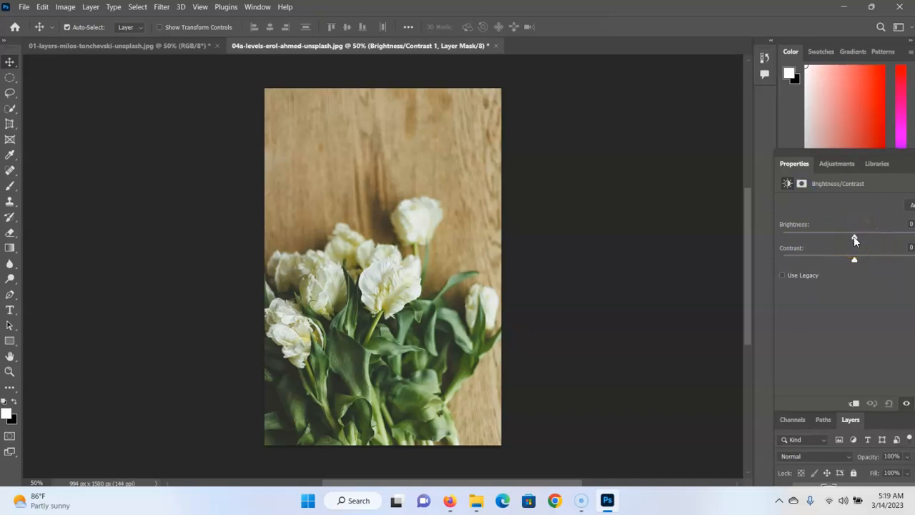
{"action": "mouse_move", "coordinate": [858, 237]}
{"action": "left_mouse_down"}
{"action": "mouse_move", "coordinate": [912, 225]}
{"action": "mouse_move", "coordinate": [908, 237]}
{"action": "mouse_move", "coordinate": [761, 259]}
{"action": "mouse_move", "coordinate": [855, 248]}
{"action": "left_mouse_up"}
{"action": "left_click_drag", "start_coordinate": [857, 258], "coordinate": [908, 258]}
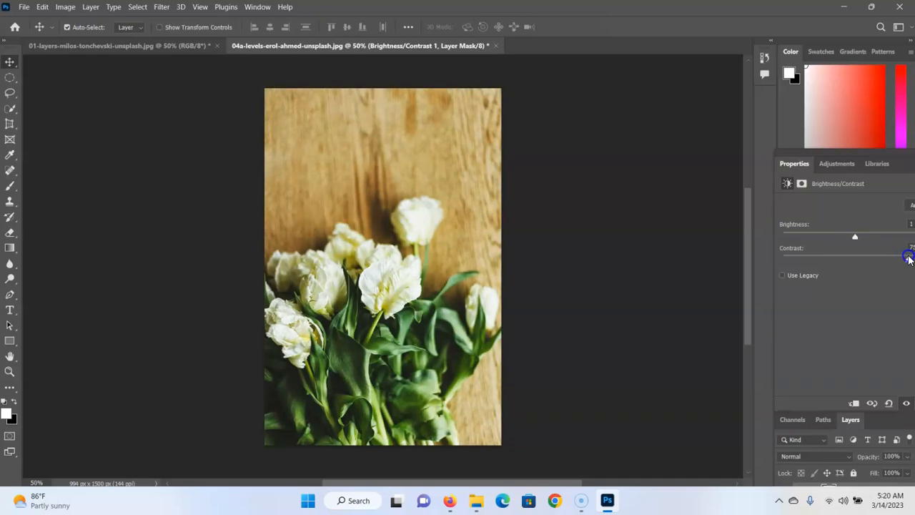
{"action": "left_click_drag", "start_coordinate": [898, 258], "coordinate": [857, 258]}
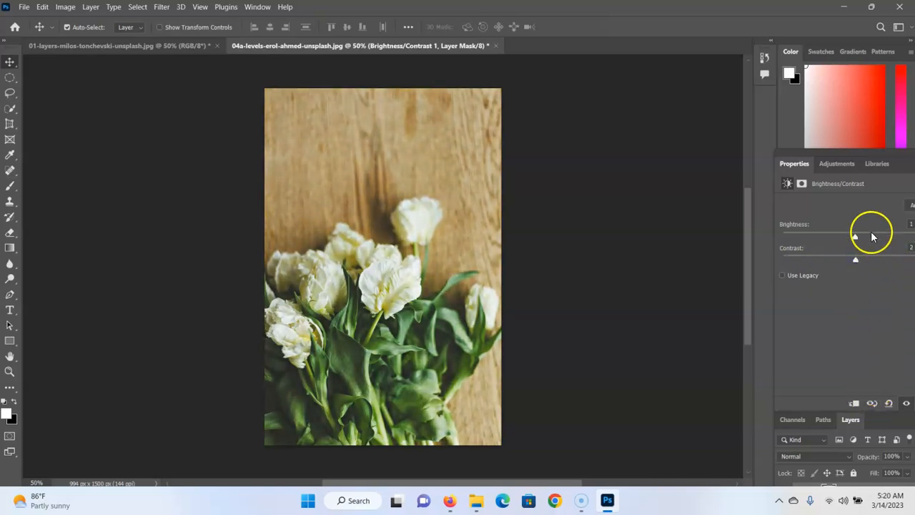
{"action": "mouse_move", "coordinate": [856, 258]}
{"action": "left_mouse_down"}
{"action": "mouse_move", "coordinate": [911, 260]}
{"action": "mouse_move", "coordinate": [849, 260]}
{"action": "left_mouse_up"}
{"action": "left_click_drag", "start_coordinate": [906, 158], "coordinate": [694, 55]}
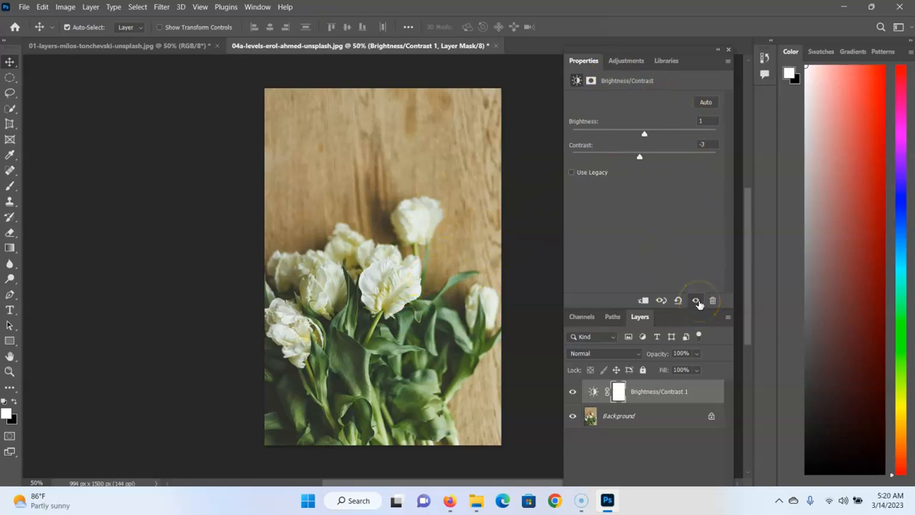
Raise the contrast to 92 and toggle the Brightness/Contrast layer's visibility repeatedly to compare before and after.
{"action": "left_click_drag", "start_coordinate": [639, 158], "coordinate": [696, 159]}
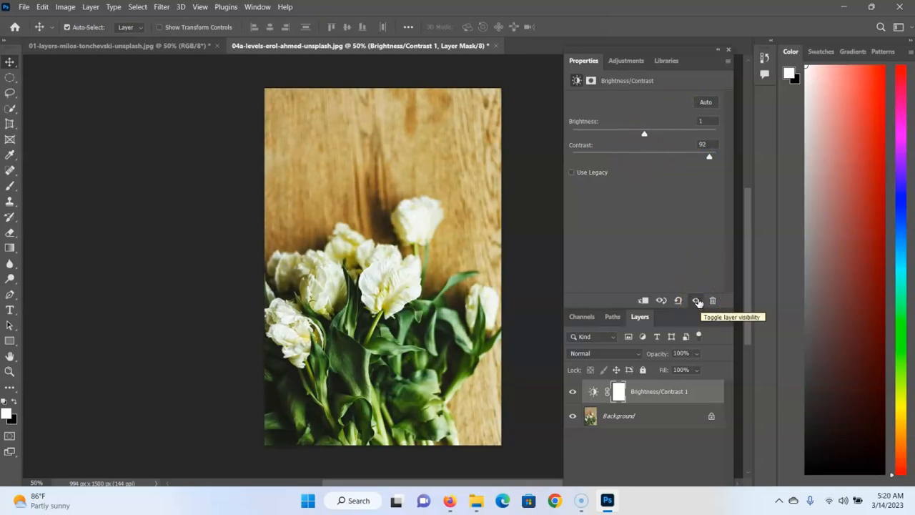
{"action": "left_click", "coordinate": [697, 301]}
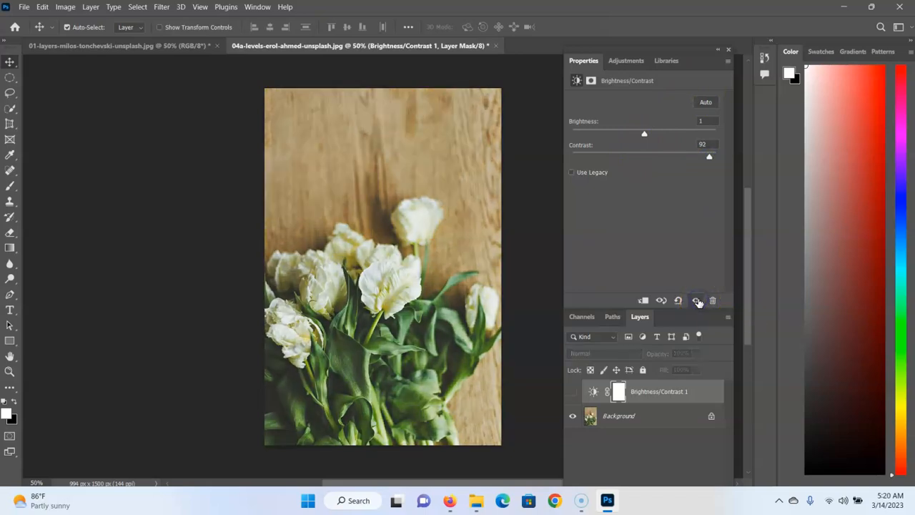
{"action": "left_click", "coordinate": [698, 302]}
{"action": "left_click", "coordinate": [698, 302]}
{"action": "left_click", "coordinate": [698, 303]}
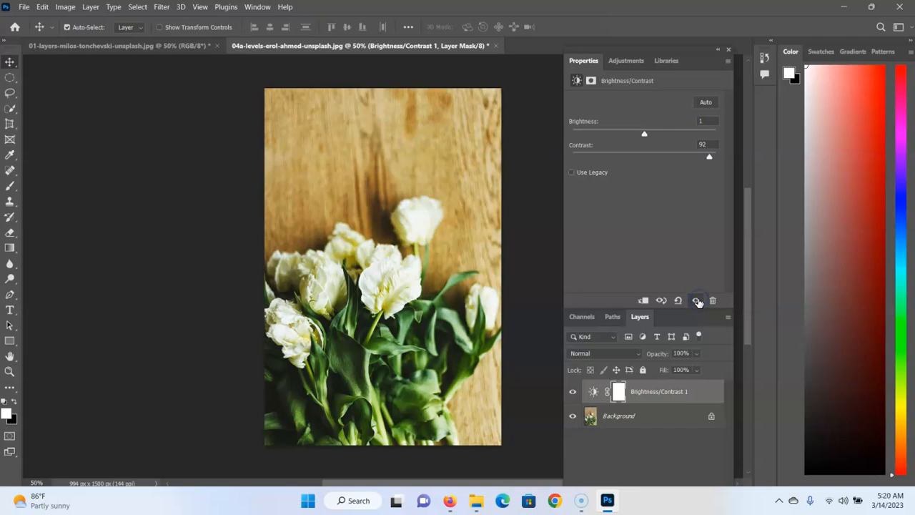
{"action": "left_click", "coordinate": [698, 302]}
{"action": "left_click", "coordinate": [698, 303]}
{"action": "left_click", "coordinate": [698, 302]}
{"action": "left_click", "coordinate": [699, 302]}
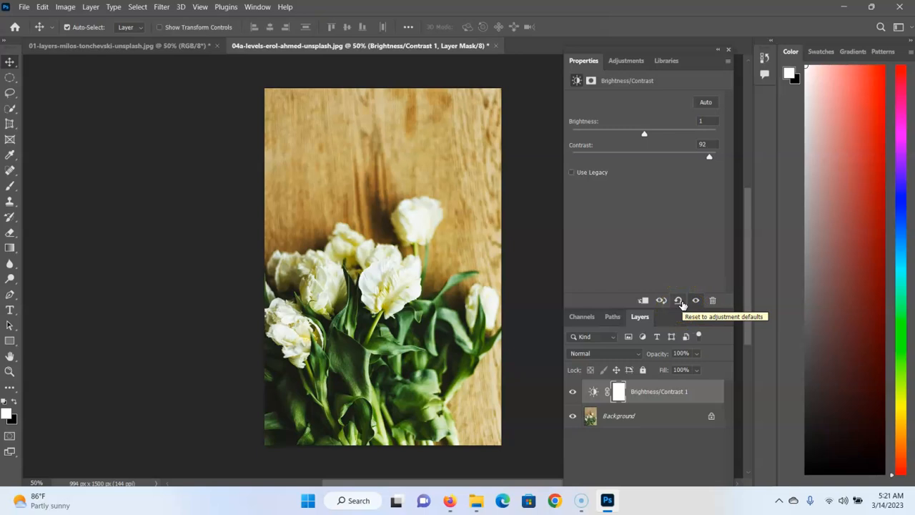
Reset the Brightness/Contrast adjustment to its defaults, and try clipping it to the Background layer before releasing it.
{"action": "left_click", "coordinate": [680, 301]}
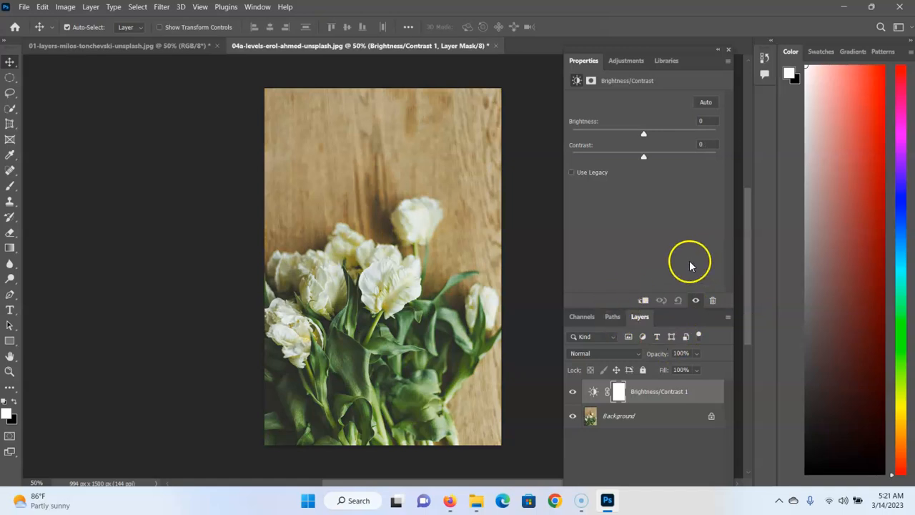
{"action": "left_click", "coordinate": [643, 301]}
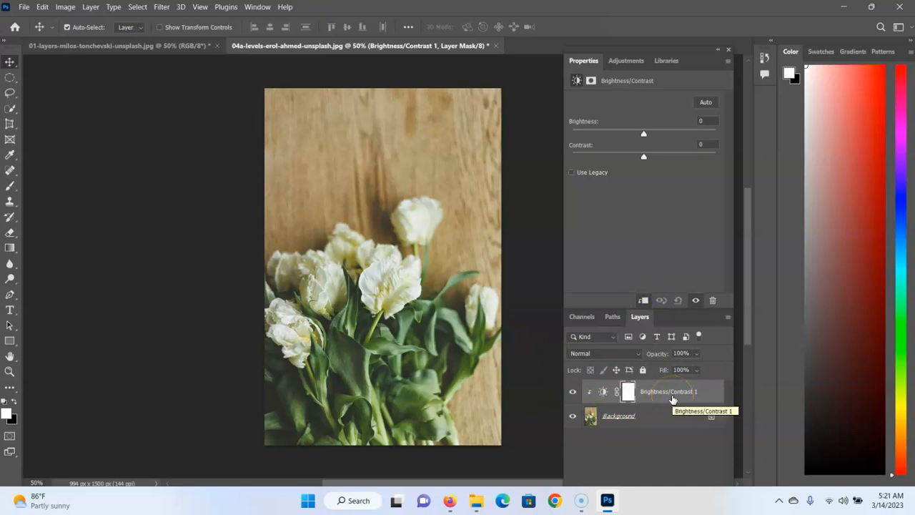
{"action": "left_click", "coordinate": [643, 301]}
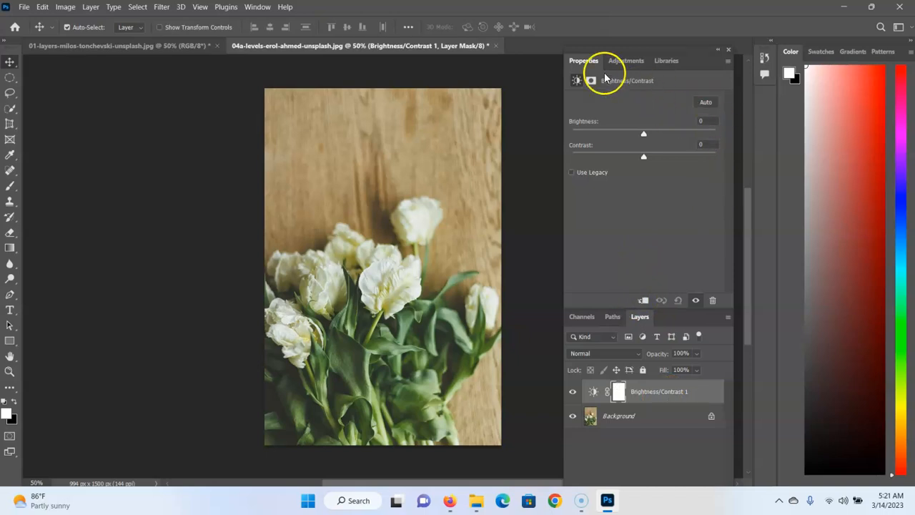
Add a Levels adjustment layer and try its sliders, returning the input levels to 0, 1.00 and 255 and the output levels to 0 and 255.
{"action": "left_click", "coordinate": [635, 65]}
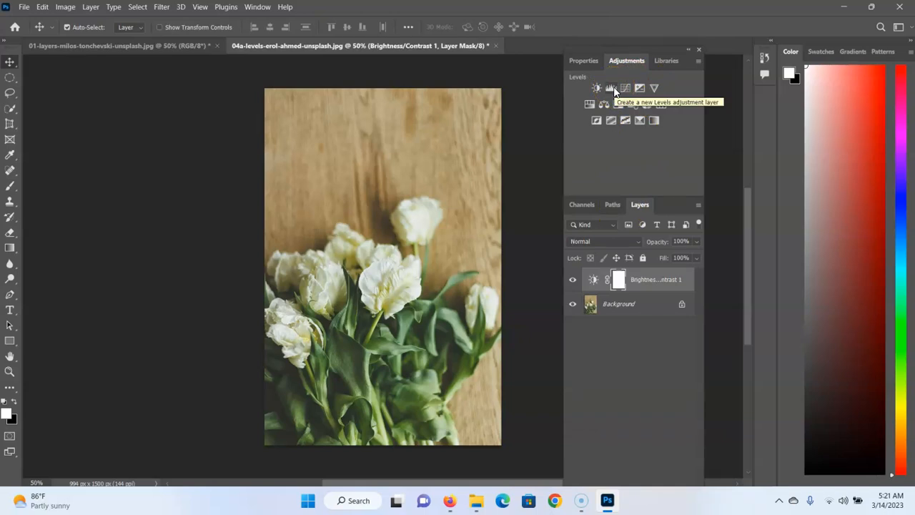
{"action": "left_click", "coordinate": [612, 88]}
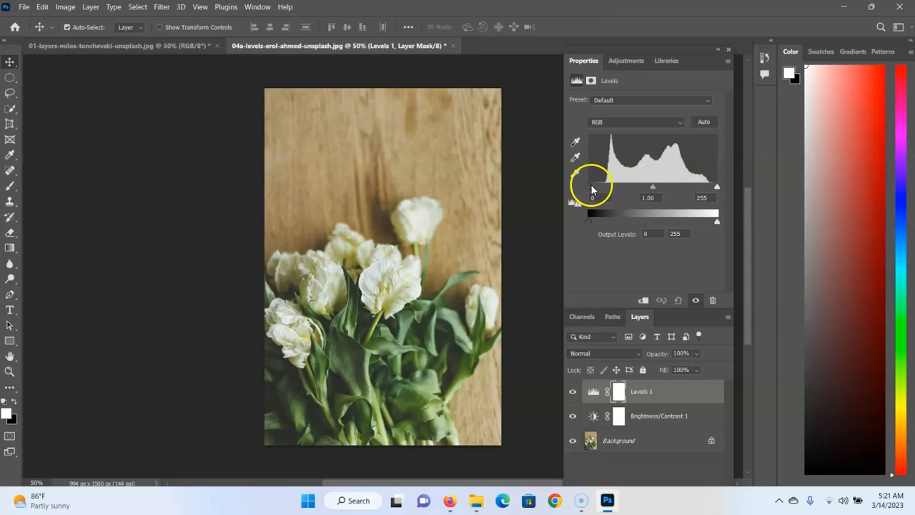
{"action": "left_click_drag", "start_coordinate": [587, 187], "coordinate": [554, 198]}
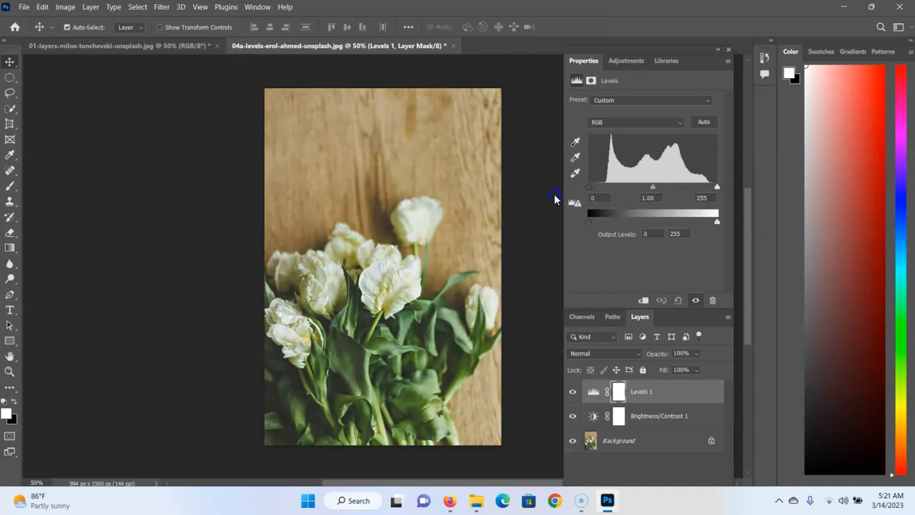
{"action": "left_click_drag", "start_coordinate": [718, 188], "coordinate": [728, 171]}
{"action": "left_click", "coordinate": [651, 189]}
{"action": "mouse_move", "coordinate": [652, 189]}
{"action": "left_mouse_down"}
{"action": "mouse_move", "coordinate": [676, 187]}
{"action": "mouse_move", "coordinate": [641, 190]}
{"action": "mouse_move", "coordinate": [666, 189]}
{"action": "mouse_move", "coordinate": [651, 189]}
{"action": "left_mouse_up"}
{"action": "mouse_move", "coordinate": [590, 226]}
{"action": "left_mouse_down"}
{"action": "mouse_move", "coordinate": [640, 234]}
{"action": "mouse_move", "coordinate": [705, 229]}
{"action": "mouse_move", "coordinate": [584, 218]}
{"action": "left_mouse_up"}
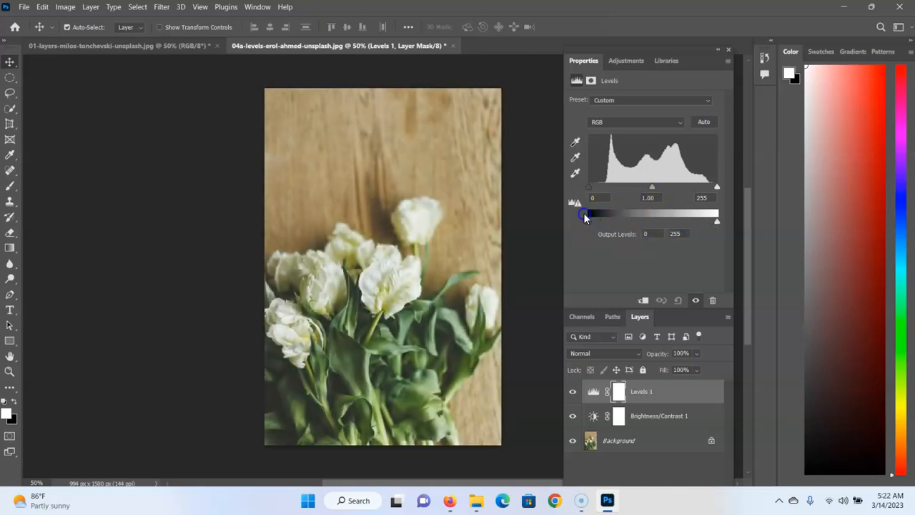
Add two Curves adjustment layers and try the second curve's end points, returning the black point to 0 and the white point to 255.
{"action": "left_click", "coordinate": [623, 62]}
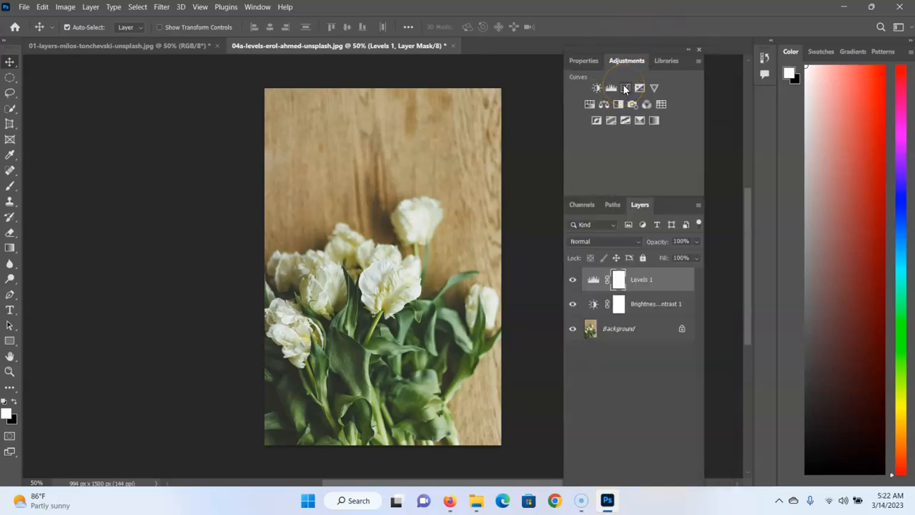
{"action": "left_click", "coordinate": [624, 87]}
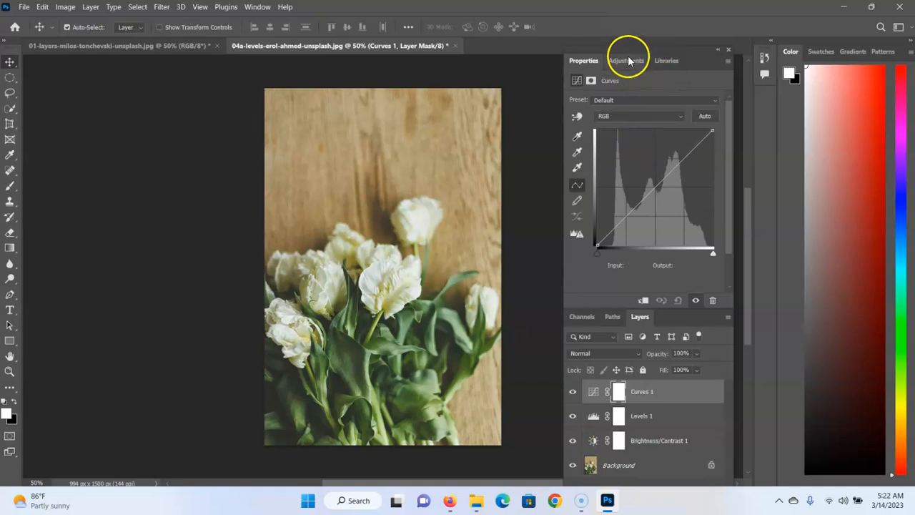
{"action": "left_click", "coordinate": [627, 59]}
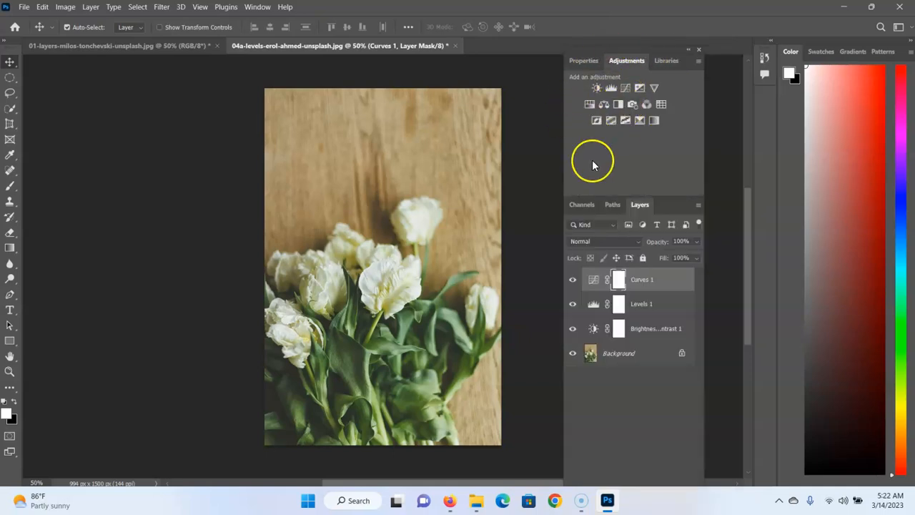
{"action": "left_click", "coordinate": [623, 91]}
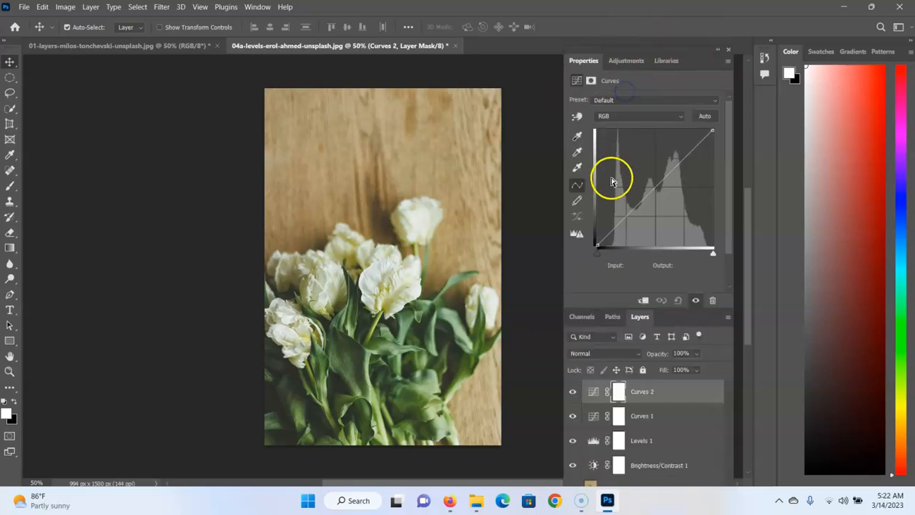
{"action": "left_click_drag", "start_coordinate": [596, 255], "coordinate": [588, 231]}
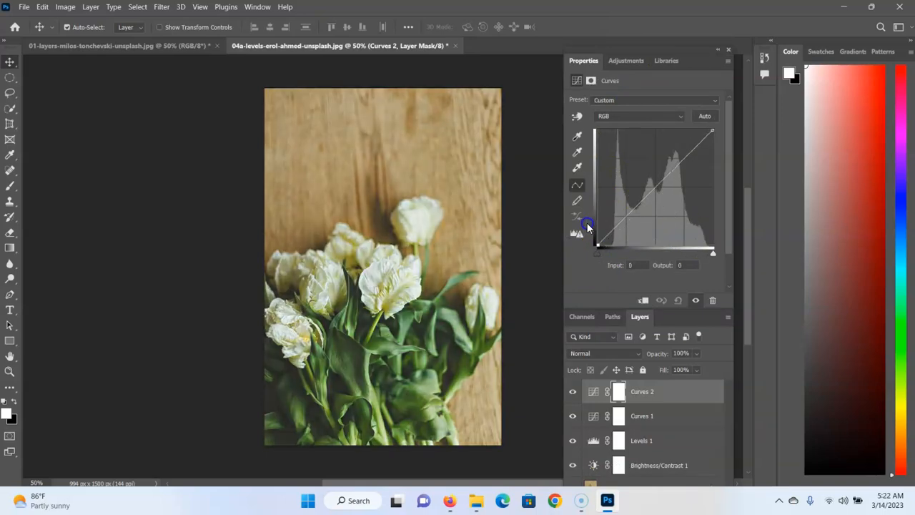
{"action": "mouse_move", "coordinate": [713, 252]}
{"action": "left_mouse_down"}
{"action": "mouse_move", "coordinate": [606, 257]}
{"action": "mouse_move", "coordinate": [725, 251]}
{"action": "left_mouse_up"}
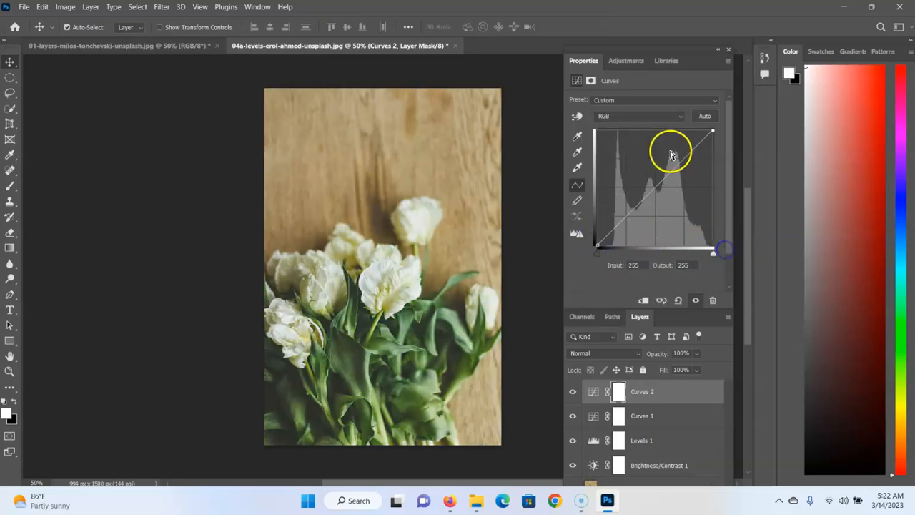
Add an Exposure adjustment layer with exposure 0.00, offset -0.0167 and gamma correction 0.95.
{"action": "left_click", "coordinate": [620, 63]}
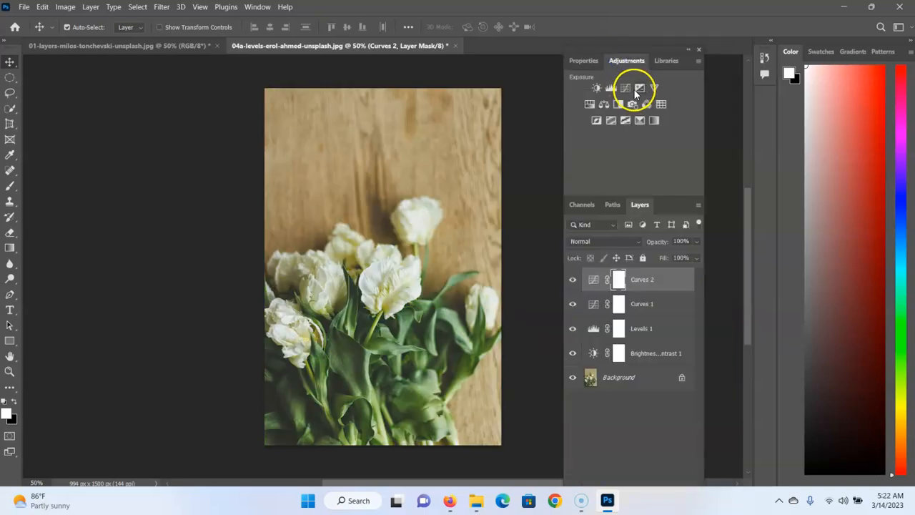
{"action": "left_click", "coordinate": [635, 89]}
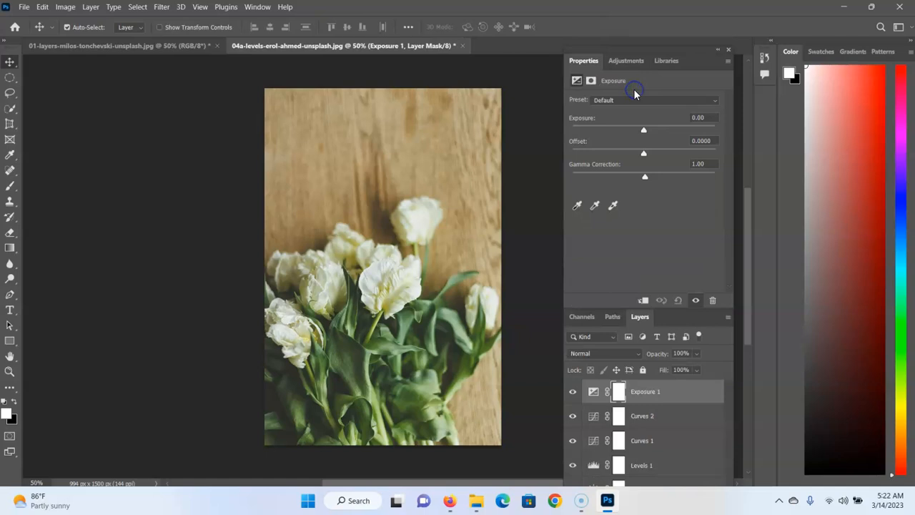
{"action": "left_click", "coordinate": [641, 132]}
{"action": "mouse_move", "coordinate": [640, 132]}
{"action": "left_mouse_down"}
{"action": "mouse_move", "coordinate": [751, 126]}
{"action": "mouse_move", "coordinate": [565, 125]}
{"action": "mouse_move", "coordinate": [717, 116]}
{"action": "mouse_move", "coordinate": [644, 119]}
{"action": "left_mouse_up"}
{"action": "left_click_drag", "start_coordinate": [644, 152], "coordinate": [551, 165]}
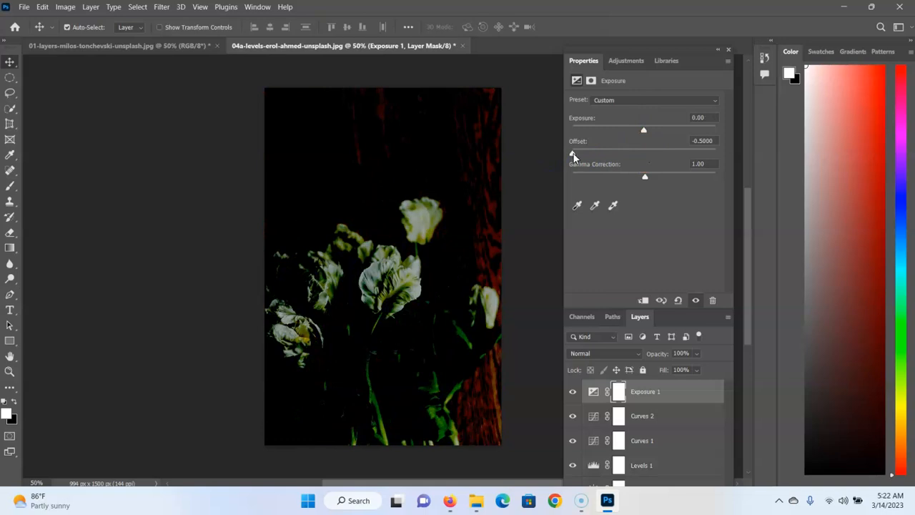
{"action": "left_click_drag", "start_coordinate": [572, 156], "coordinate": [647, 163]}
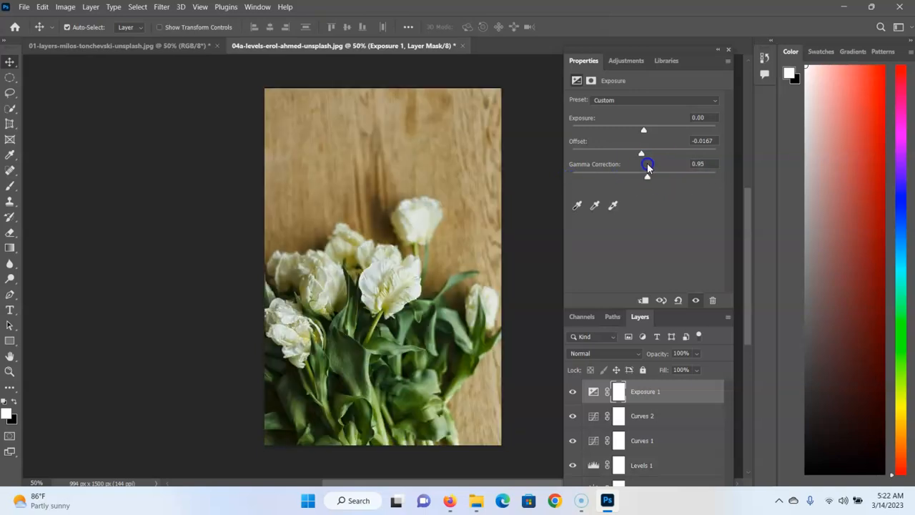
Add a Vibrance adjustment layer above the Exposure layer and set its vibrance to +100.
{"action": "left_click", "coordinate": [621, 62]}
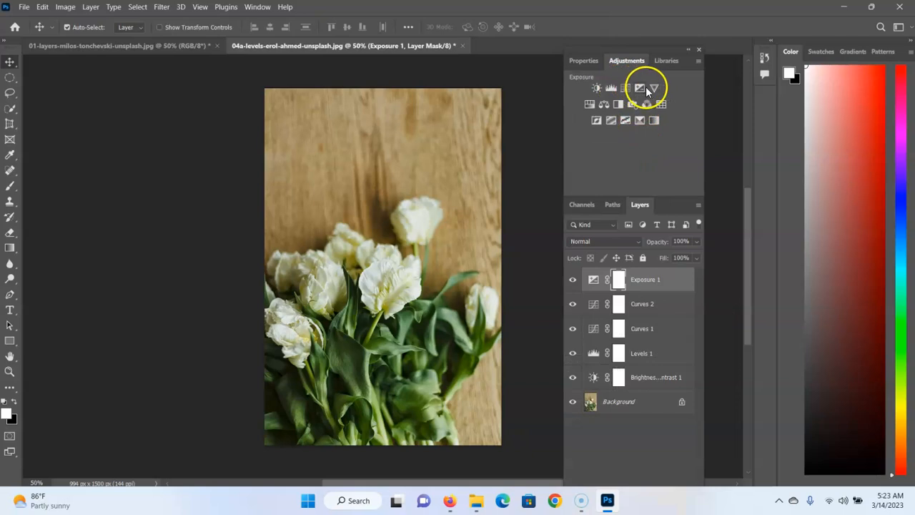
{"action": "left_click", "coordinate": [651, 88]}
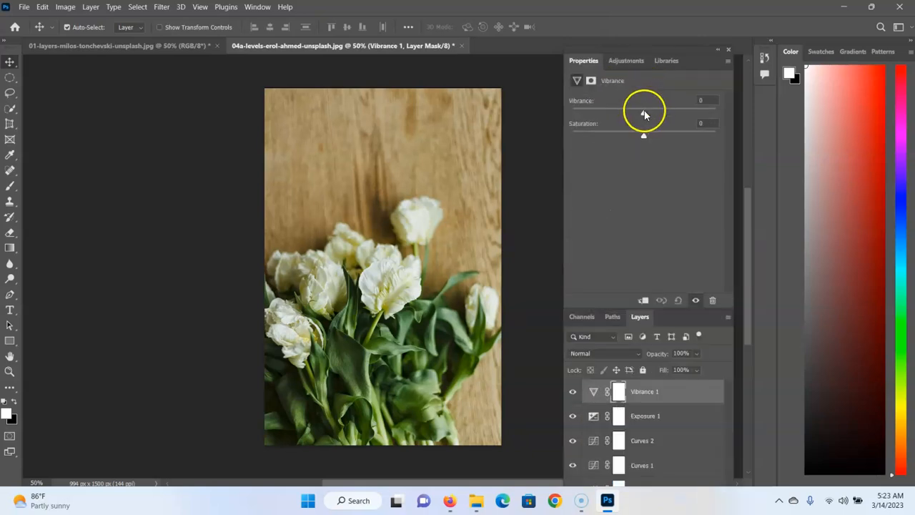
{"action": "left_click_drag", "start_coordinate": [644, 113], "coordinate": [674, 115]}
{"action": "left_click_drag", "start_coordinate": [692, 114], "coordinate": [717, 113]}
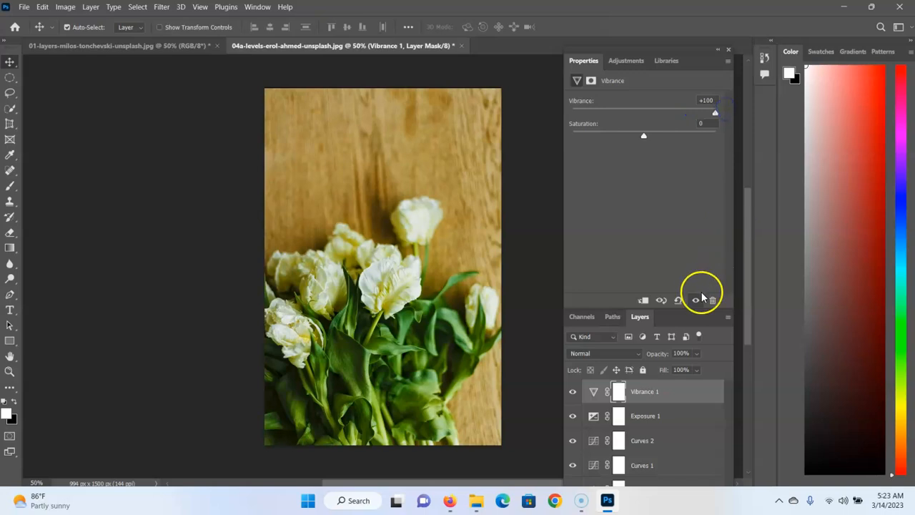
Toggle the Vibrance layer's visibility to compare before and after, and lower its vibrance to -100.
{"action": "left_click", "coordinate": [697, 300]}
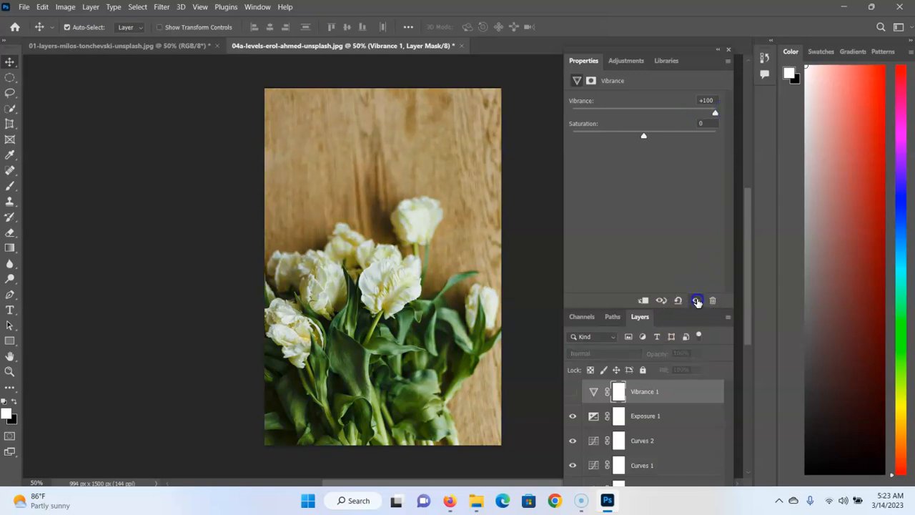
{"action": "left_click", "coordinate": [696, 300]}
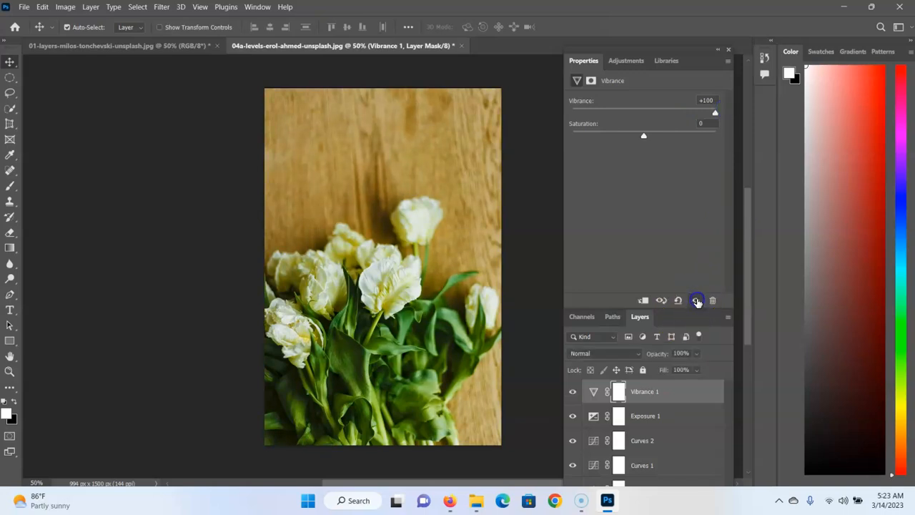
{"action": "left_click", "coordinate": [696, 300]}
{"action": "left_click_drag", "start_coordinate": [714, 119], "coordinate": [517, 135]}
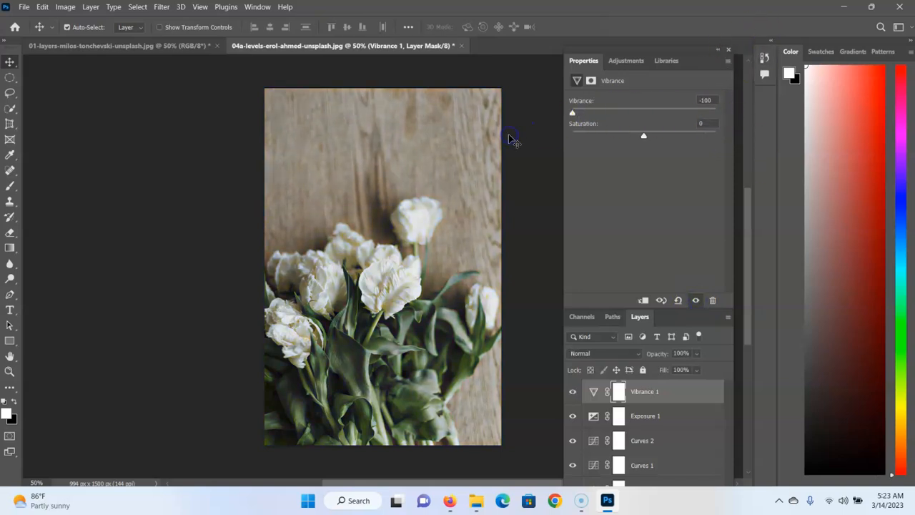
Set the Vibrance layer's vibrance to +48 and its saturation to +68.
{"action": "left_click", "coordinate": [572, 114]}
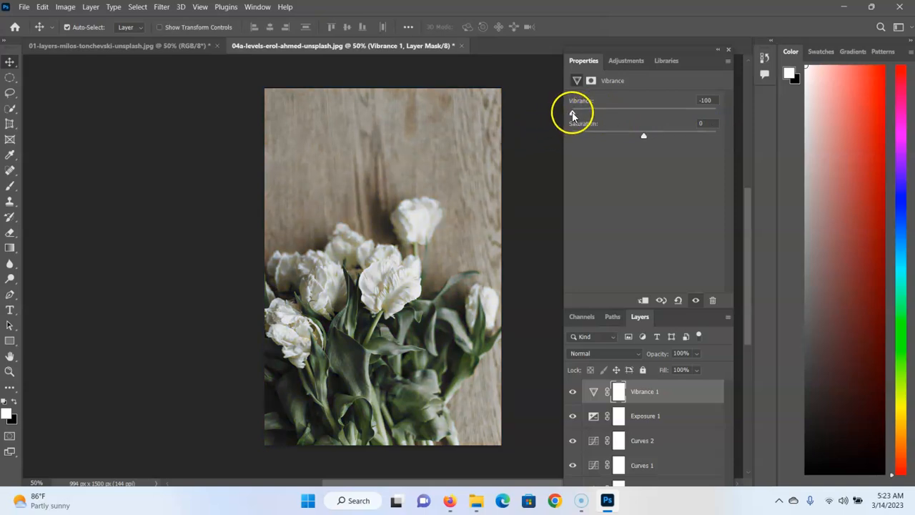
{"action": "left_click_drag", "start_coordinate": [572, 114], "coordinate": [640, 121]}
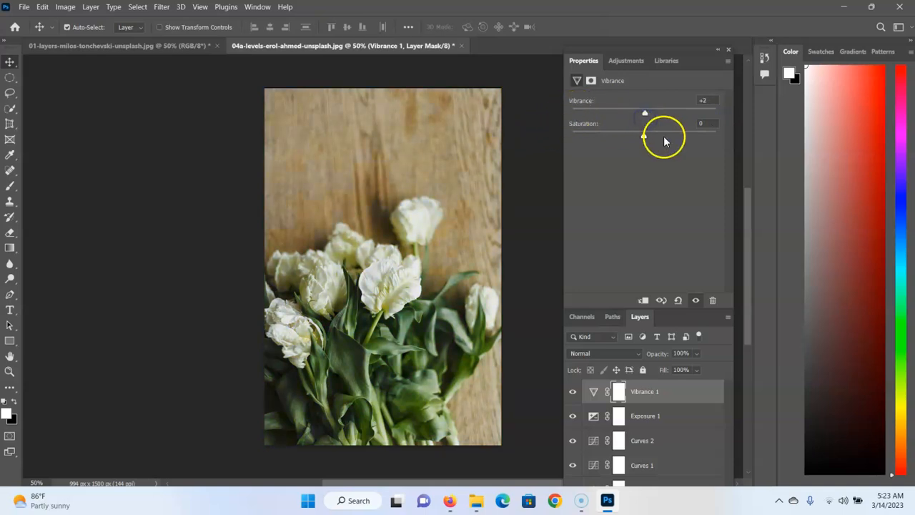
{"action": "left_click_drag", "start_coordinate": [644, 114], "coordinate": [673, 128]}
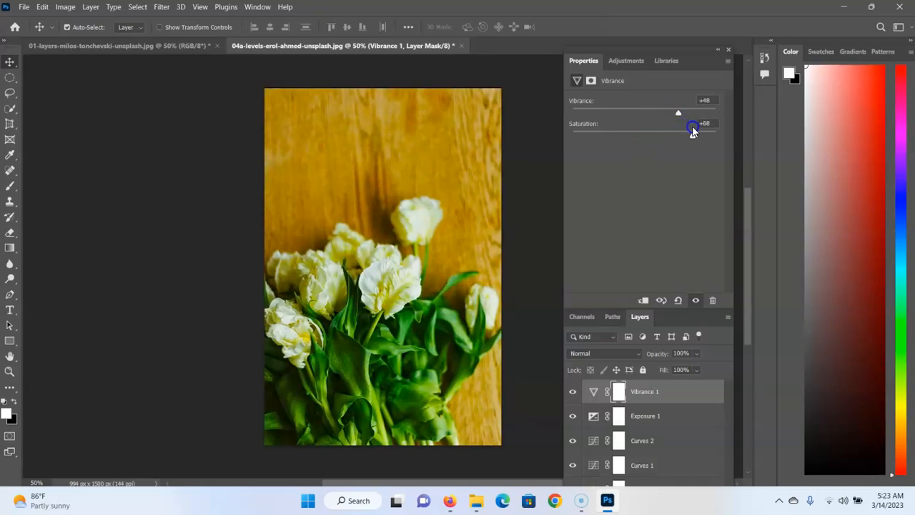
Toggle the Vibrance layer's visibility repeatedly to compare the photo with and without the adjustment.
{"action": "left_click", "coordinate": [695, 300]}
{"action": "left_click", "coordinate": [696, 301]}
{"action": "left_click", "coordinate": [696, 301]}
{"action": "left_click", "coordinate": [696, 301]}
{"action": "left_click", "coordinate": [698, 301]}
{"action": "left_click", "coordinate": [697, 300]}
Delete all the adjustment layers so that only the Background layer remains.
{"action": "left_click", "coordinate": [614, 63]}
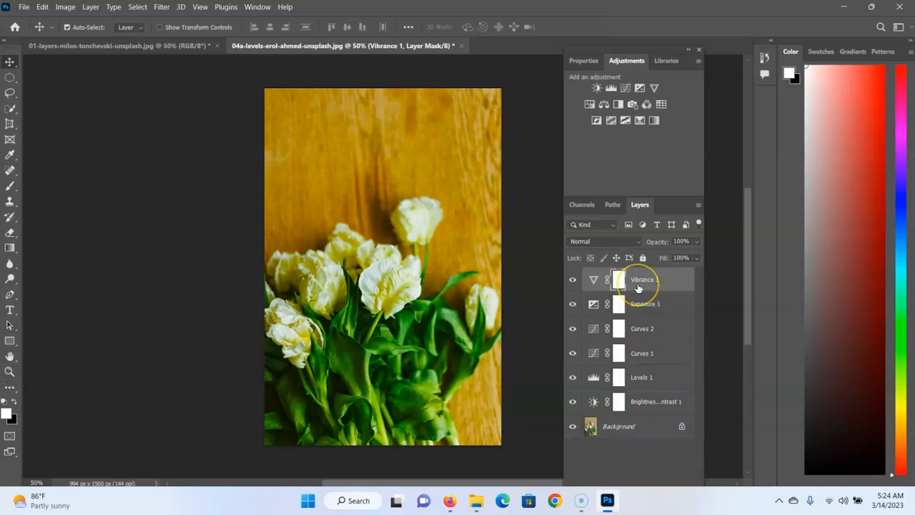
{"action": "key", "text": "Delete"}
{"action": "key", "text": "Delete"}
{"action": "key", "text": "Delete"}
{"action": "key", "text": "Delete"}
{"action": "key", "text": "Delete"}
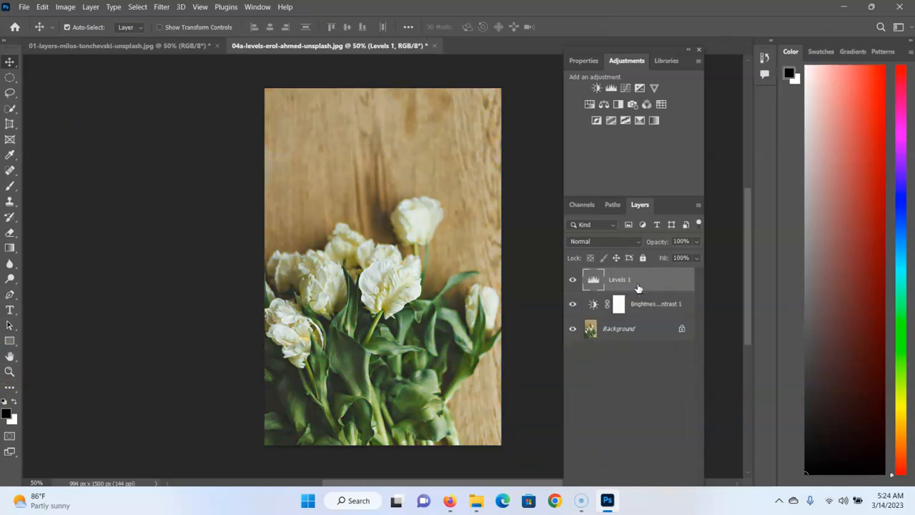
{"action": "key", "text": "Delete"}
{"action": "key", "text": "Delete"}
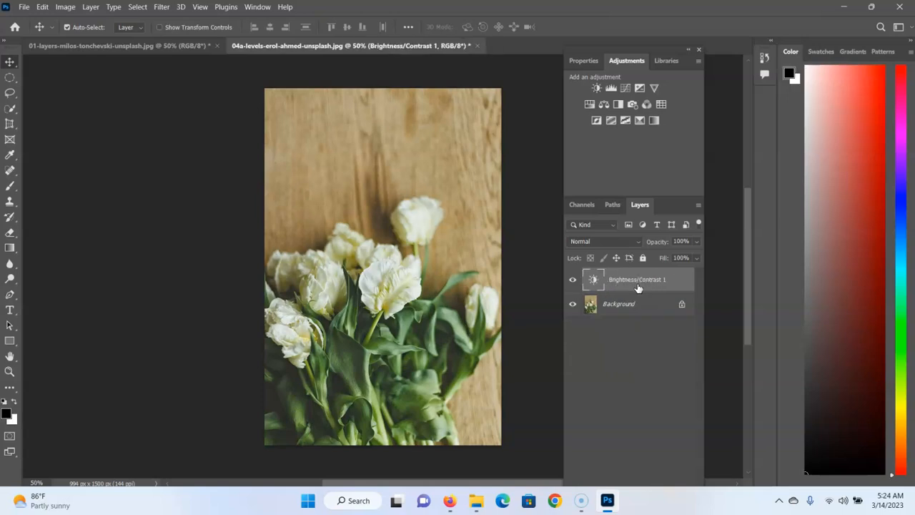
{"action": "key", "text": "Delete"}
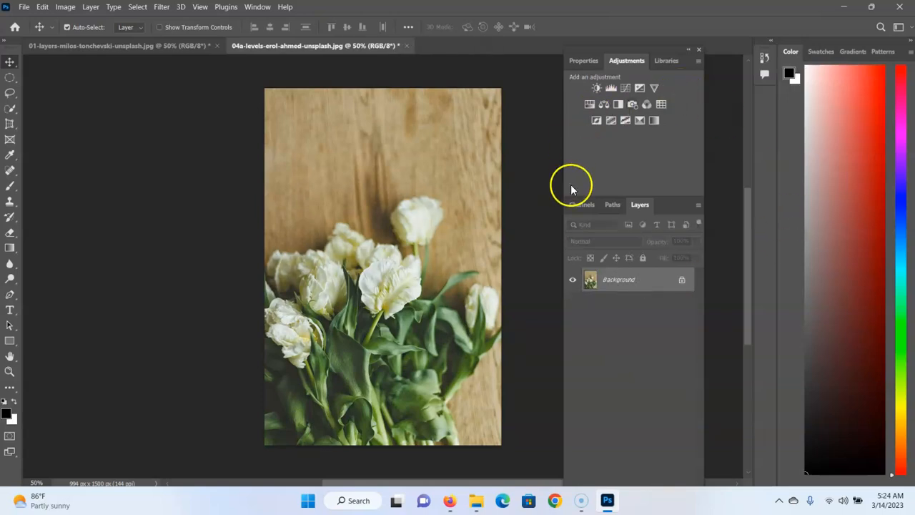
Add a Hue/Saturation adjustment layer, try targeting the Greens by sampling a leaf, and return the color range to Master.
{"action": "left_click", "coordinate": [588, 105]}
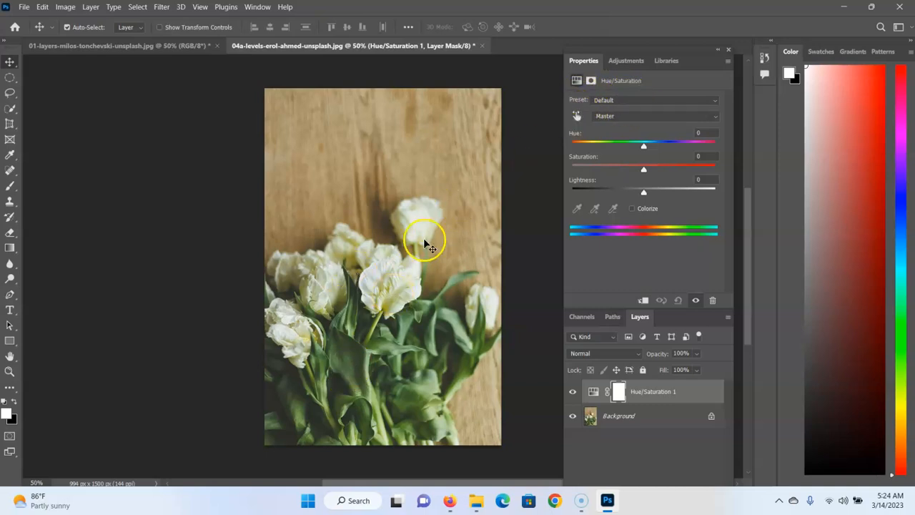
{"action": "left_click", "coordinate": [577, 116]}
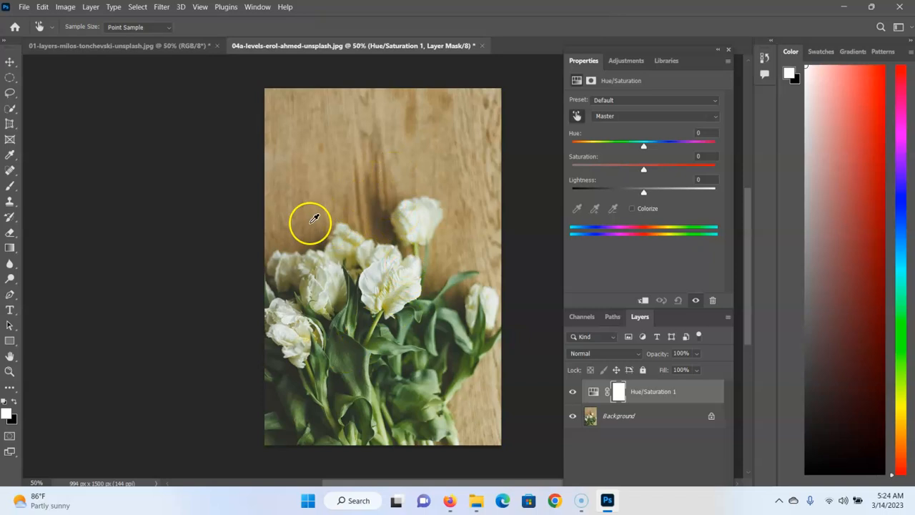
{"action": "left_click", "coordinate": [350, 347]}
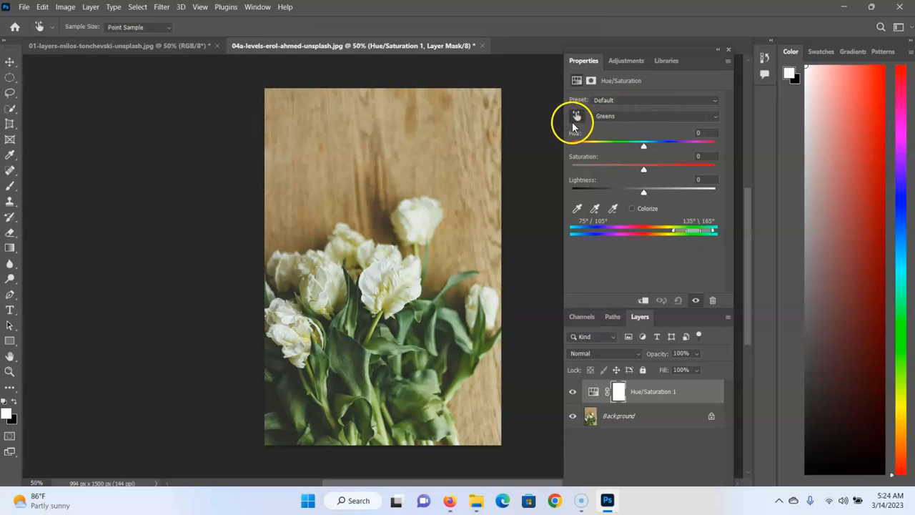
{"action": "left_click", "coordinate": [604, 117]}
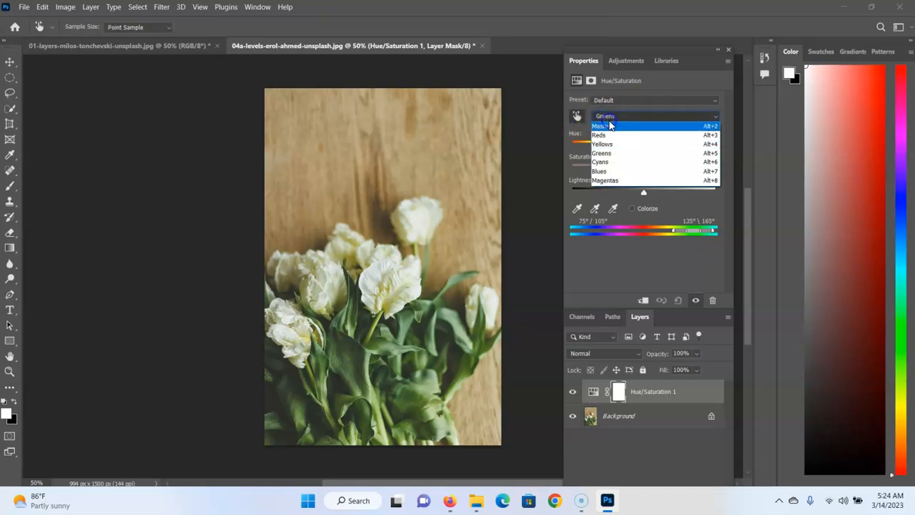
{"action": "left_click", "coordinate": [602, 126]}
{"action": "left_click", "coordinate": [577, 117]}
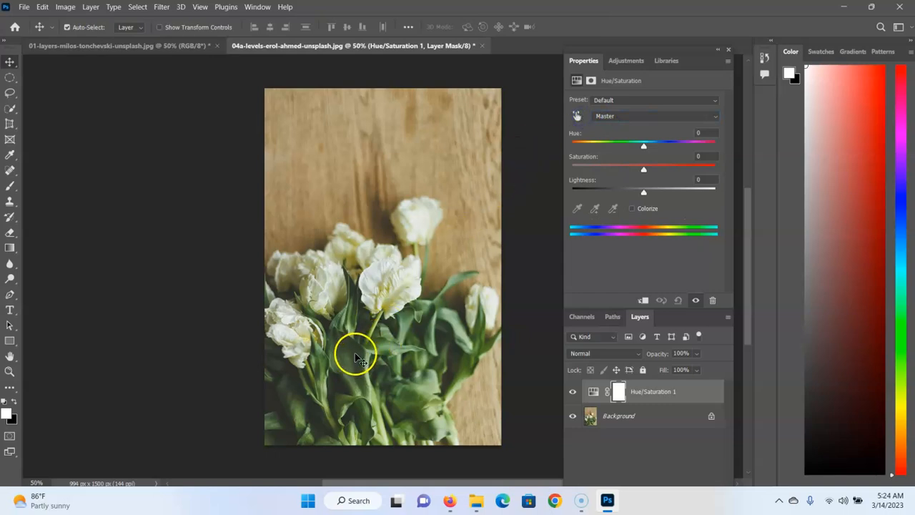
Target the Greens by sampling a leaf with the on-image adjustment tool and set their hue to +6.
{"action": "left_click", "coordinate": [576, 117]}
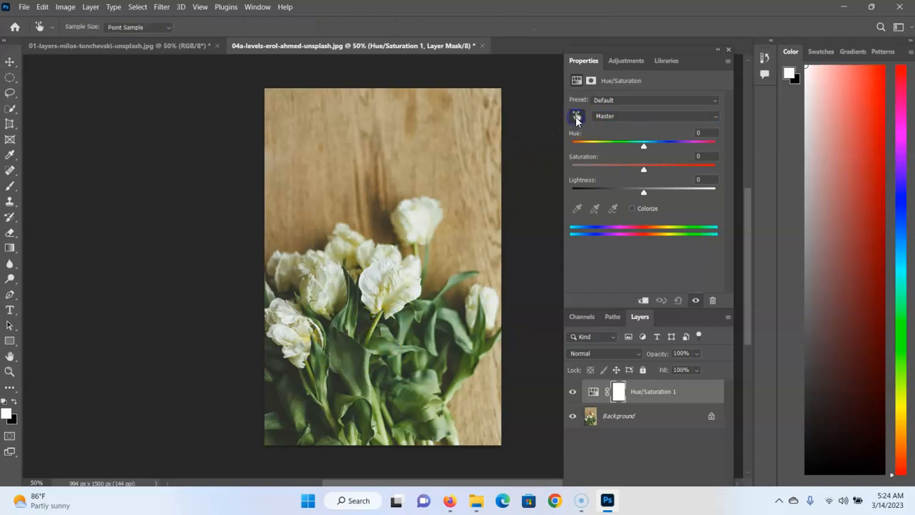
{"action": "left_click", "coordinate": [345, 342]}
{"action": "left_click_drag", "start_coordinate": [671, 144], "coordinate": [649, 143]}
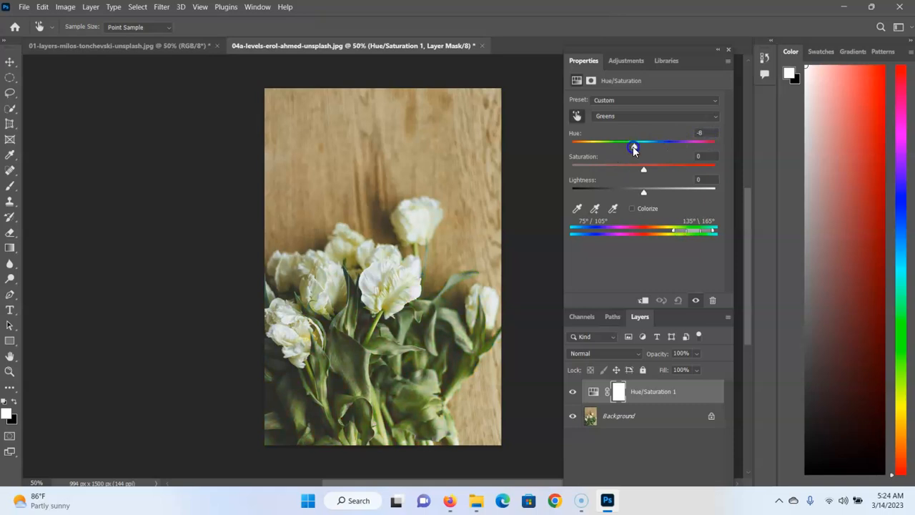
Switch the Hue/Saturation range to Master, set the hue to -6, and turn off the on-image adjustment tool.
{"action": "left_click", "coordinate": [637, 118]}
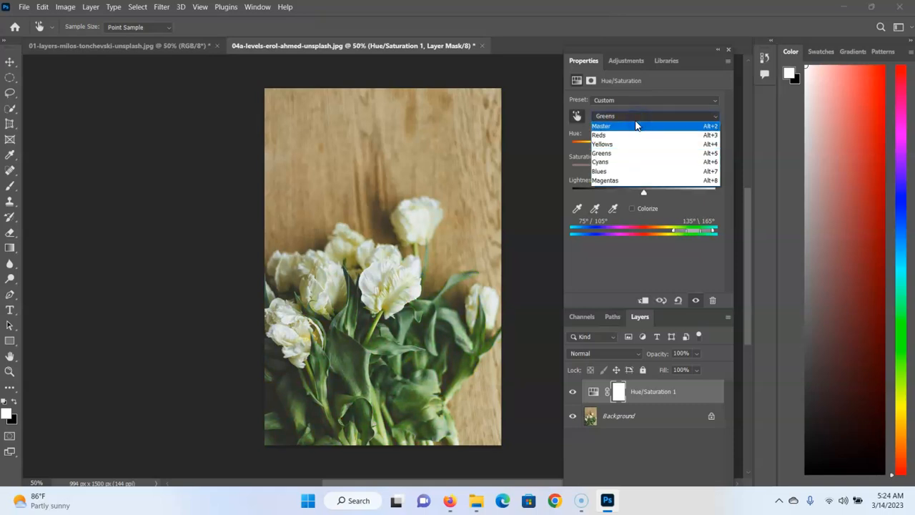
{"action": "left_click", "coordinate": [635, 122]}
{"action": "mouse_move", "coordinate": [643, 147]}
{"action": "left_mouse_down"}
{"action": "mouse_move", "coordinate": [708, 147]}
{"action": "mouse_move", "coordinate": [727, 163]}
{"action": "mouse_move", "coordinate": [535, 202]}
{"action": "mouse_move", "coordinate": [622, 188]}
{"action": "mouse_move", "coordinate": [664, 198]}
{"action": "mouse_move", "coordinate": [736, 188]}
{"action": "mouse_move", "coordinate": [642, 173]}
{"action": "mouse_move", "coordinate": [659, 145]}
{"action": "mouse_move", "coordinate": [640, 148]}
{"action": "left_mouse_up"}
{"action": "left_click", "coordinate": [578, 116]}
{"action": "left_click", "coordinate": [578, 115]}
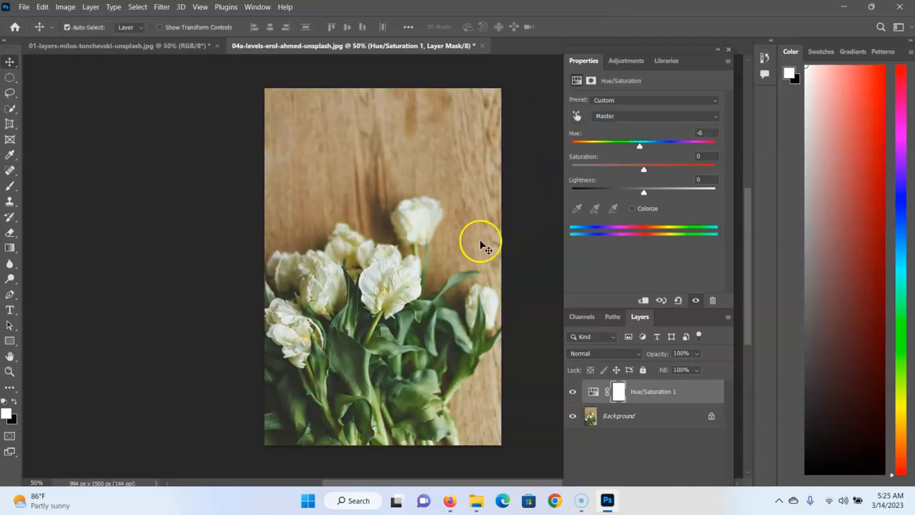
Sample a leaf to target the Greens again and try their hue at -180 and at +88.
{"action": "left_click", "coordinate": [577, 116]}
{"action": "left_click", "coordinate": [354, 351]}
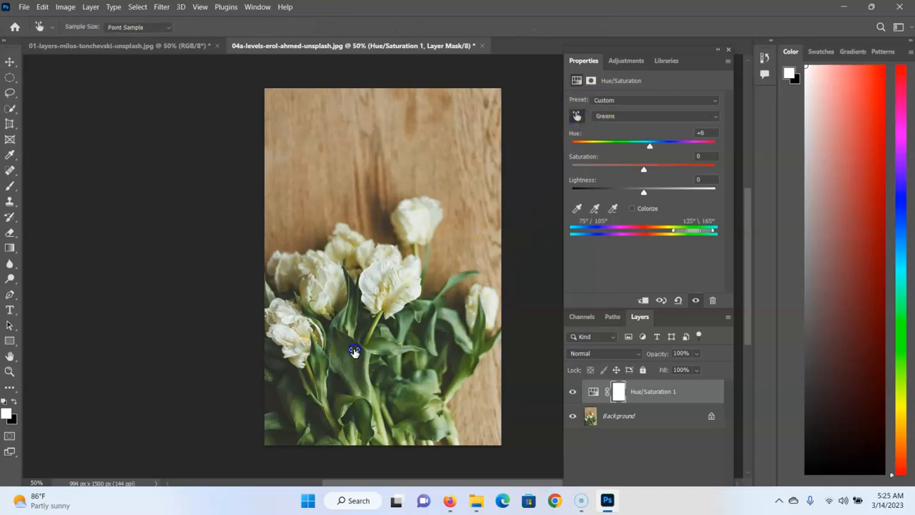
{"action": "left_click_drag", "start_coordinate": [649, 150], "coordinate": [577, 152]}
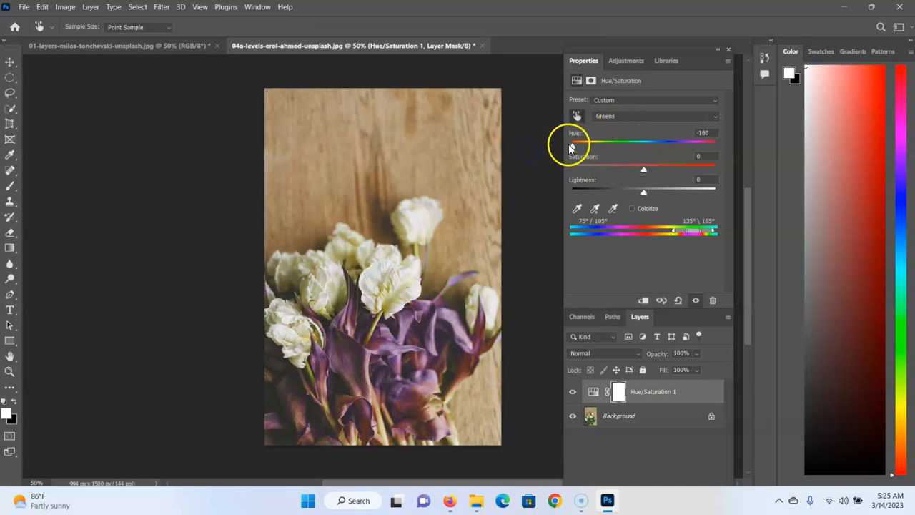
{"action": "left_click_drag", "start_coordinate": [571, 148], "coordinate": [670, 143]}
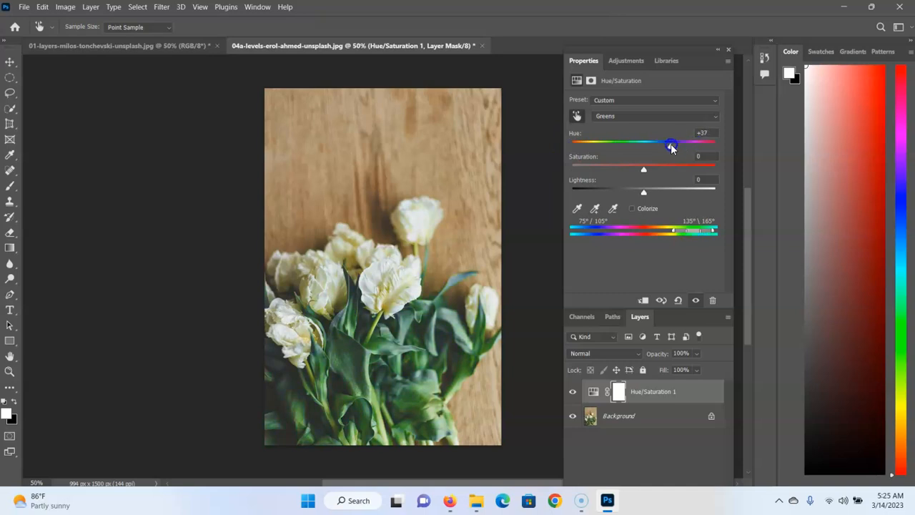
Set the Greens' saturation to +58 and hue to -121, and reset the Hue/Saturation adjustment to its defaults.
{"action": "left_click_drag", "start_coordinate": [638, 170], "coordinate": [671, 166]}
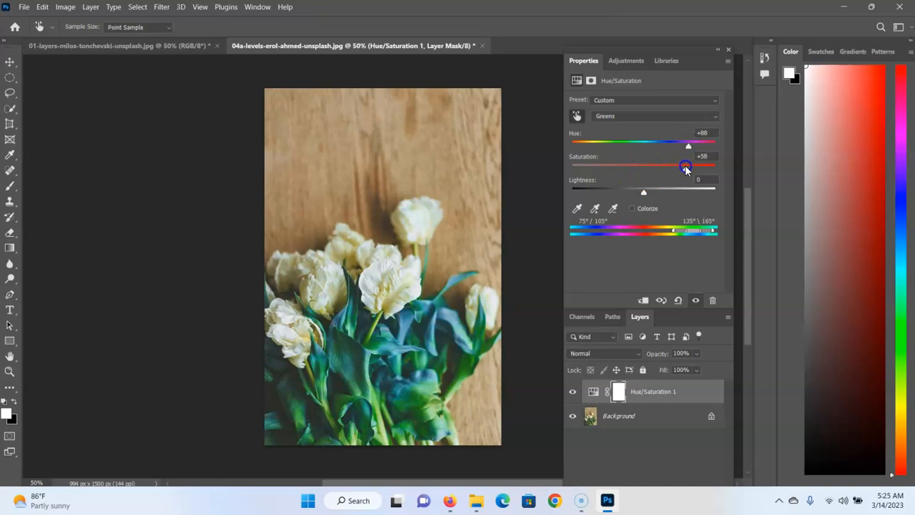
{"action": "left_click_drag", "start_coordinate": [688, 146], "coordinate": [590, 162]}
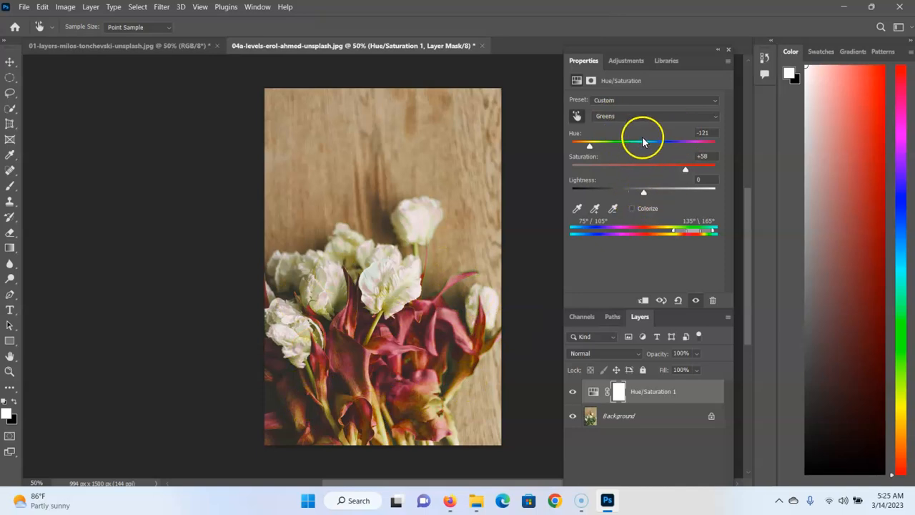
{"action": "left_click", "coordinate": [675, 301]}
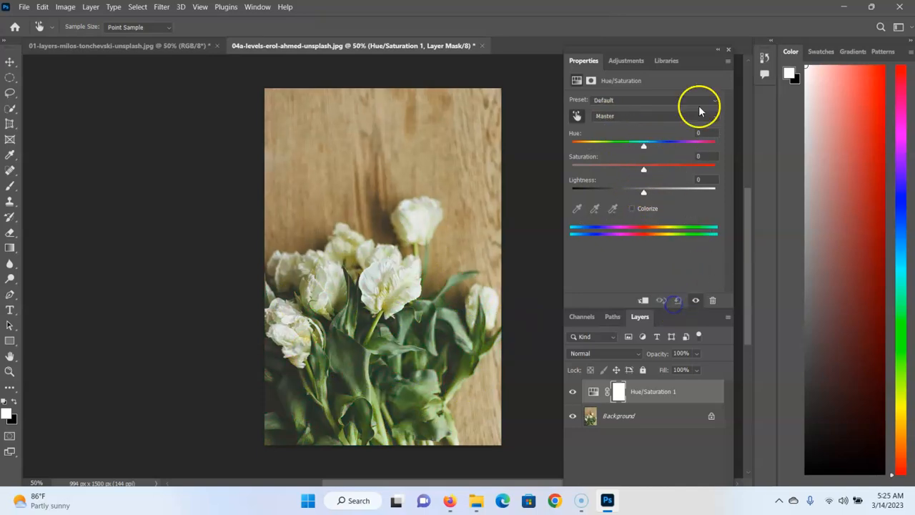
Try a Master hue of +125, saturation of +33 and lightness of +2, and reset the Hue/Saturation adjustment.
{"action": "left_click_drag", "start_coordinate": [644, 145], "coordinate": [679, 146]}
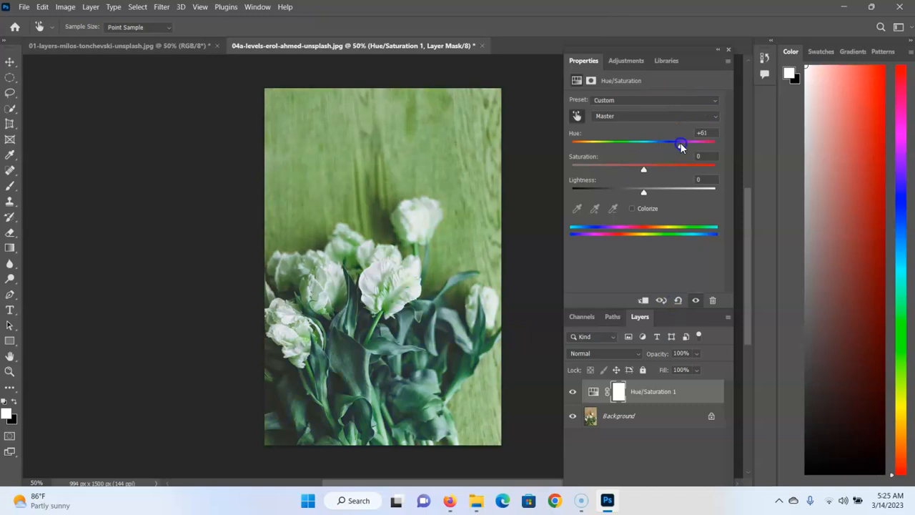
{"action": "left_click", "coordinate": [700, 147]}
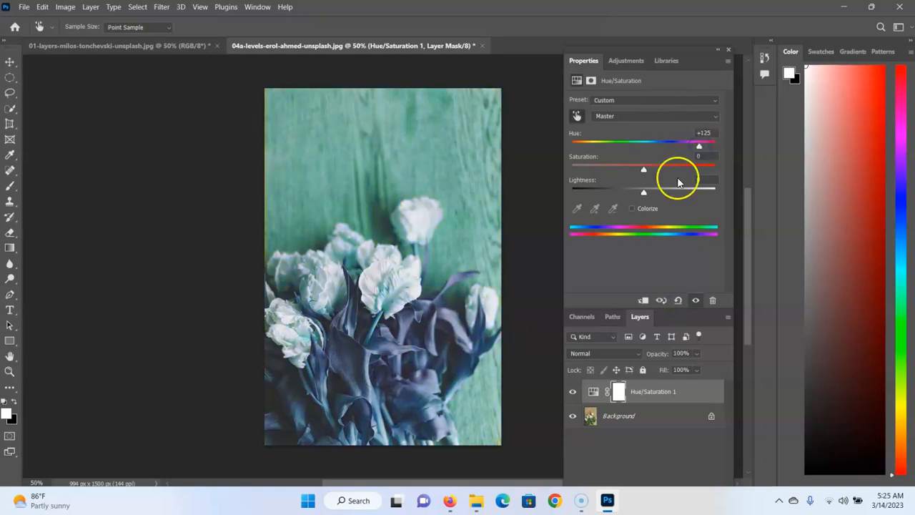
{"action": "left_click", "coordinate": [676, 169]}
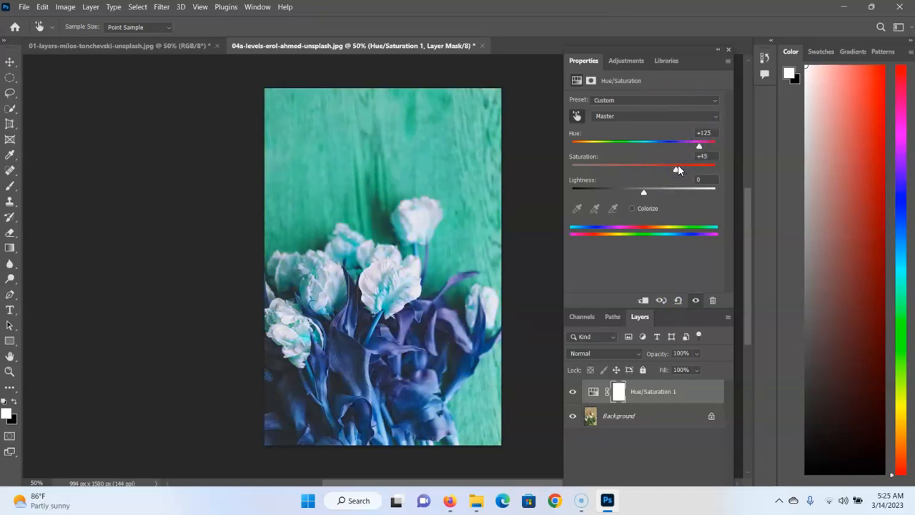
{"action": "left_click", "coordinate": [667, 169]}
{"action": "mouse_move", "coordinate": [646, 194]}
{"action": "left_mouse_down"}
{"action": "mouse_move", "coordinate": [691, 191]}
{"action": "mouse_move", "coordinate": [608, 183]}
{"action": "mouse_move", "coordinate": [650, 175]}
{"action": "mouse_move", "coordinate": [645, 183]}
{"action": "left_mouse_up"}
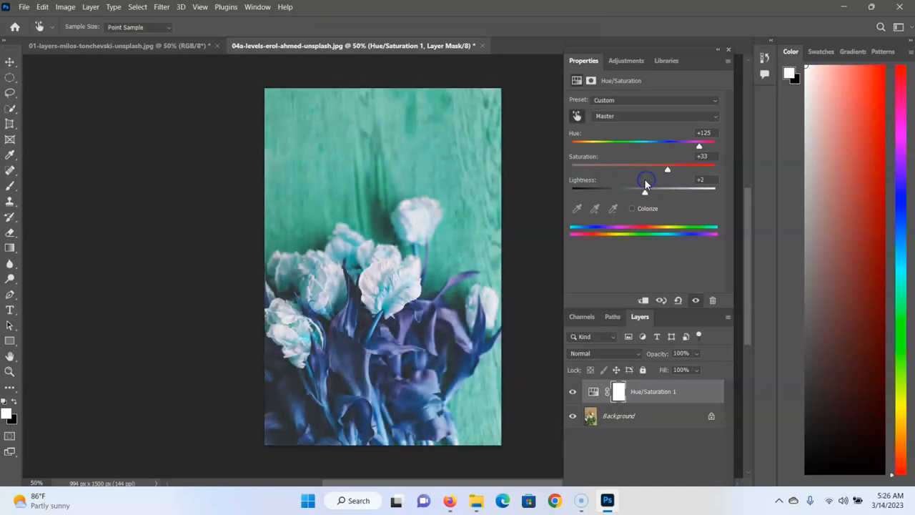
{"action": "left_click", "coordinate": [679, 302]}
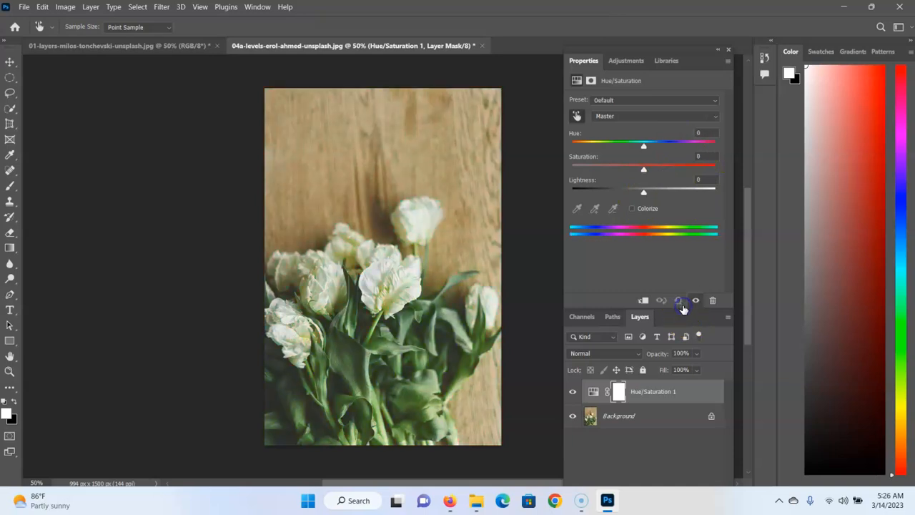
Turn on Colorize for the Hue/Saturation layer and set the tint's hue to 153.
{"action": "left_click", "coordinate": [633, 208]}
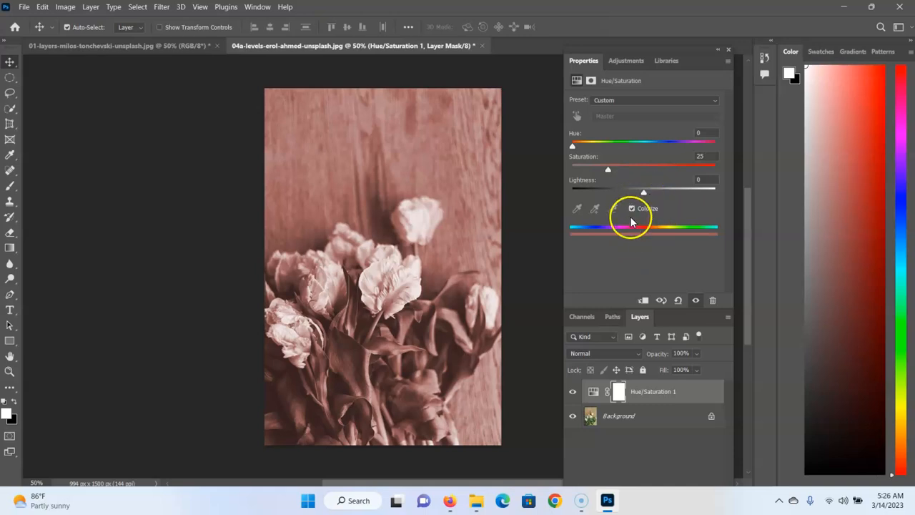
{"action": "left_click_drag", "start_coordinate": [572, 146], "coordinate": [679, 142]}
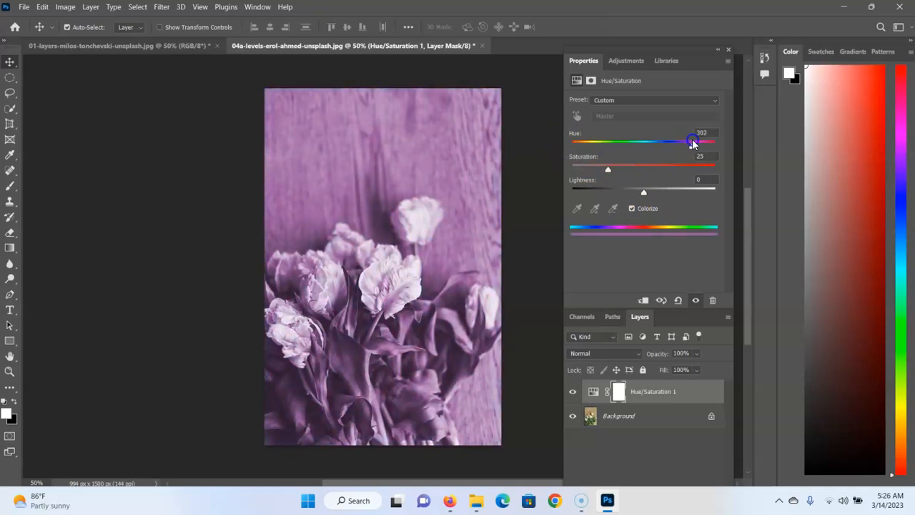
{"action": "left_click_drag", "start_coordinate": [700, 142], "coordinate": [636, 131]}
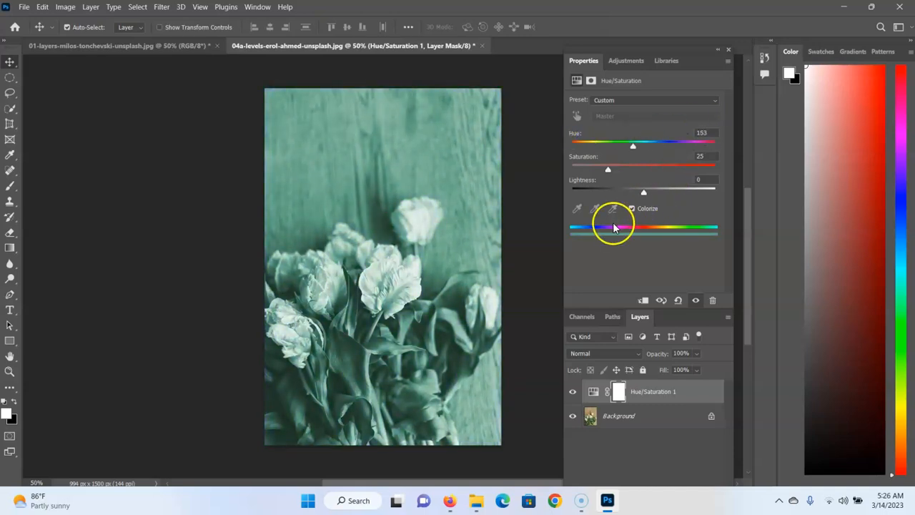
Add a Color Balance adjustment layer and delete it together with the Hue/Saturation layer.
{"action": "left_click", "coordinate": [626, 63]}
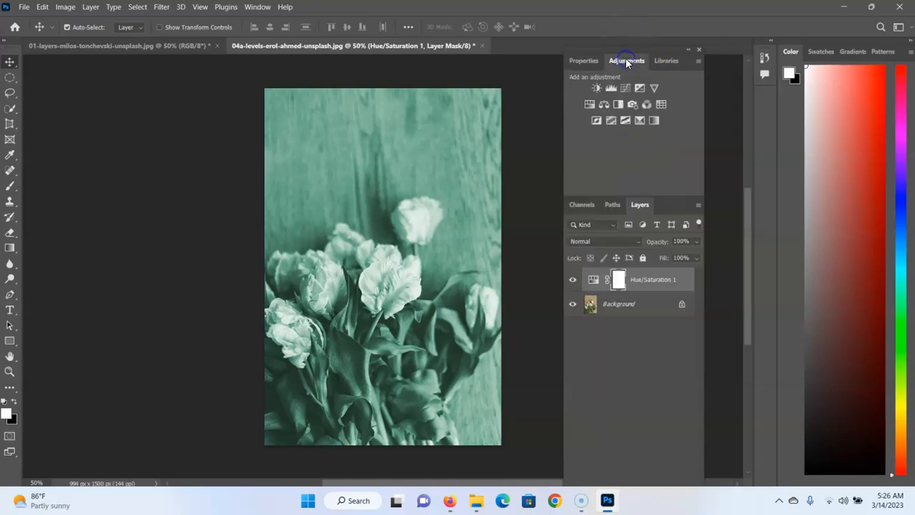
{"action": "left_click", "coordinate": [602, 101]}
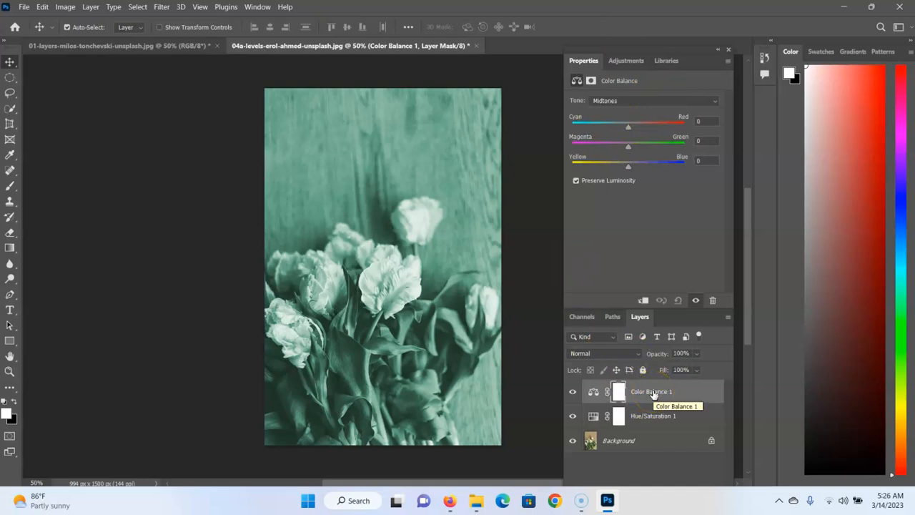
{"action": "key", "text": "Delete"}
{"action": "key", "text": "Delete"}
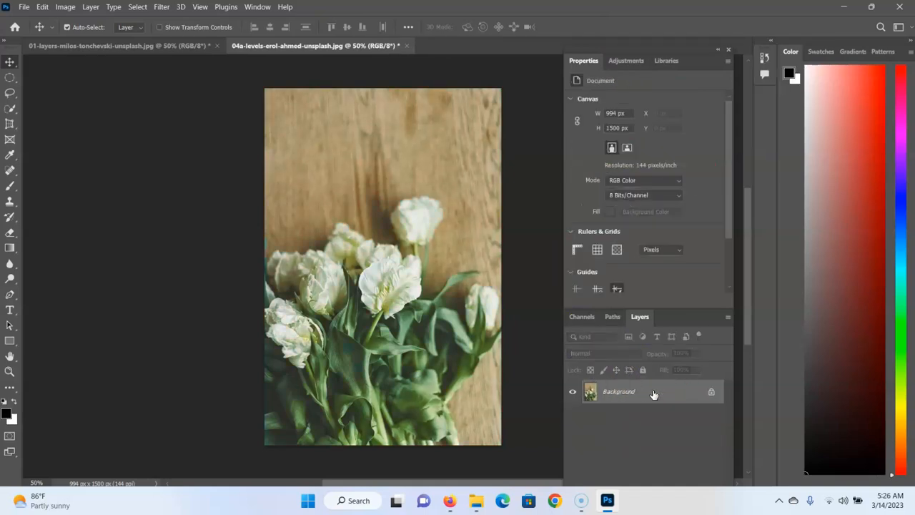
Add a Color Balance adjustment layer directly above the Background layer.
{"action": "left_click", "coordinate": [627, 60]}
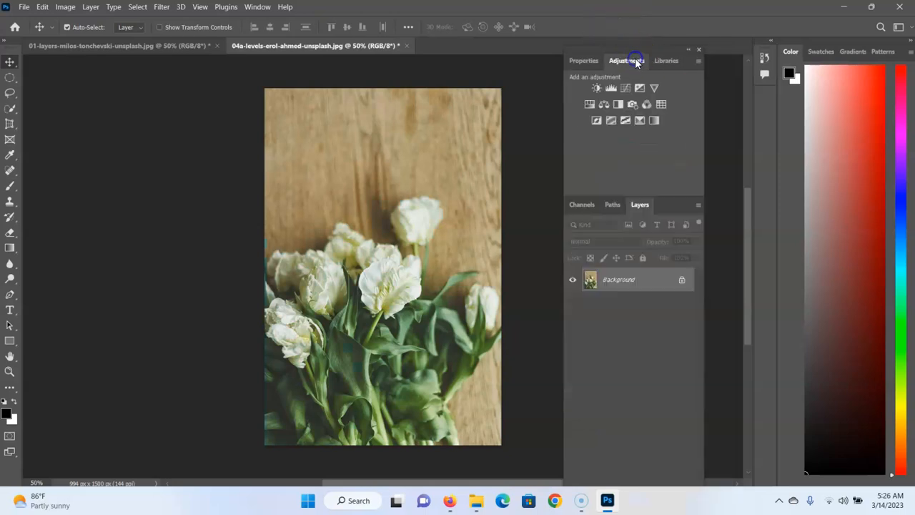
{"action": "left_click", "coordinate": [604, 104]}
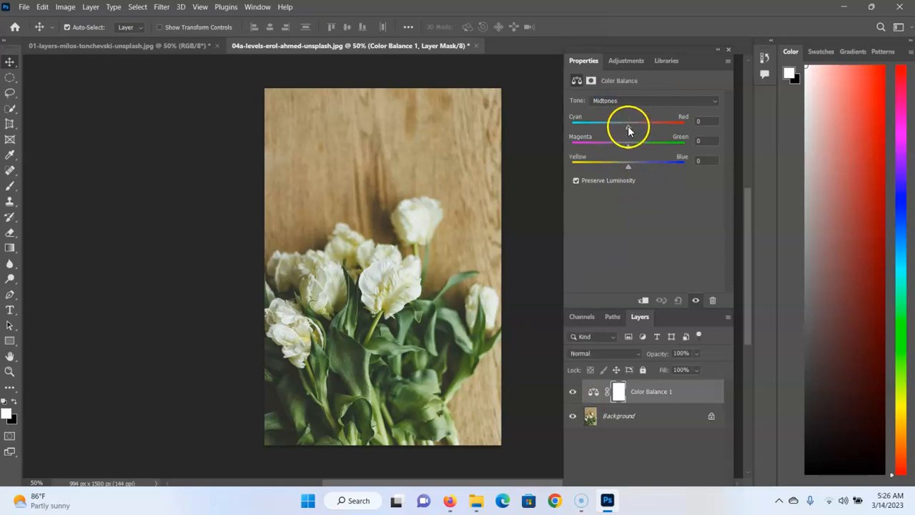
Try Color Balance midtones of +9 red, +9 green and +100 blue, and delete the Color Balance layer with its mask.
{"action": "left_click_drag", "start_coordinate": [626, 129], "coordinate": [708, 128]}
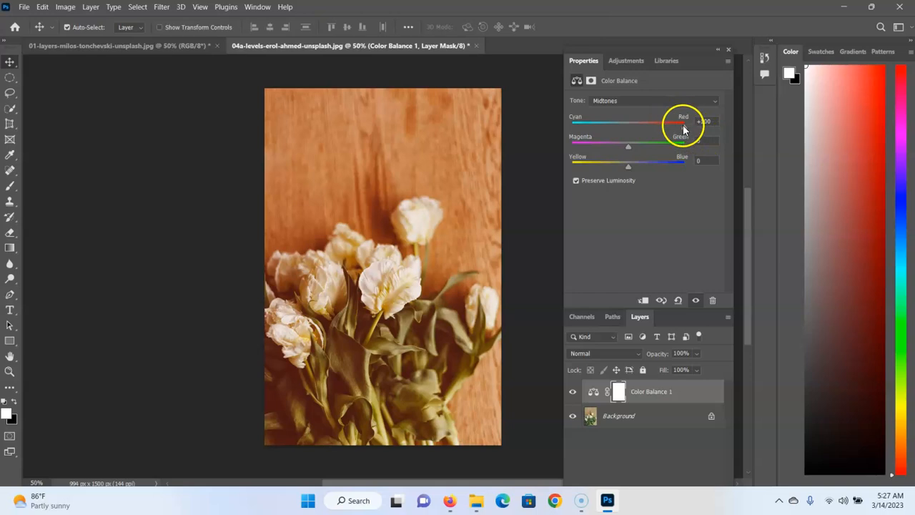
{"action": "left_click_drag", "start_coordinate": [684, 126], "coordinate": [711, 174]}
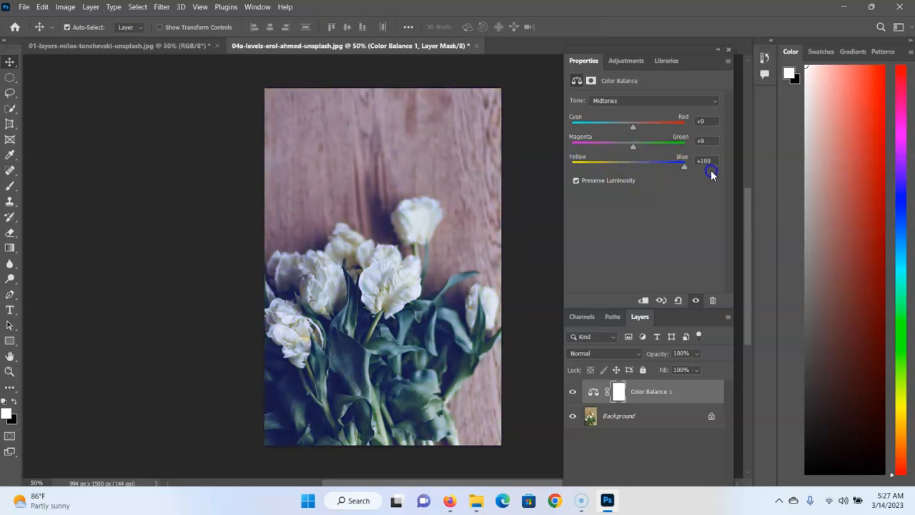
{"action": "left_click", "coordinate": [621, 62]}
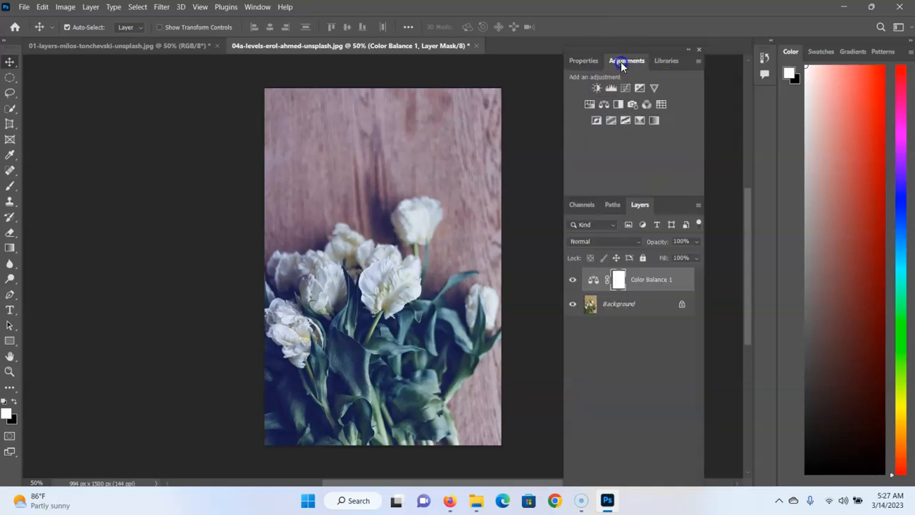
{"action": "key", "text": "Num_Lock"}
{"action": "key", "text": "Delete"}
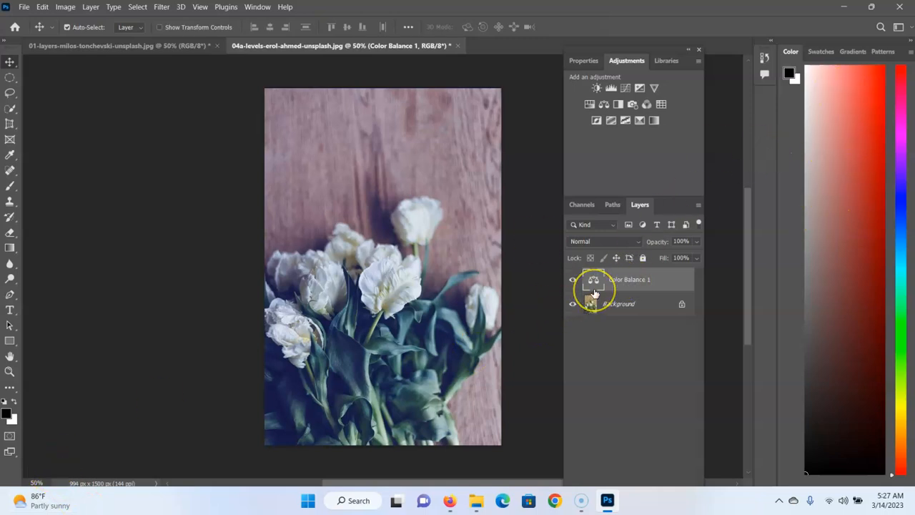
{"action": "key", "text": "Delete"}
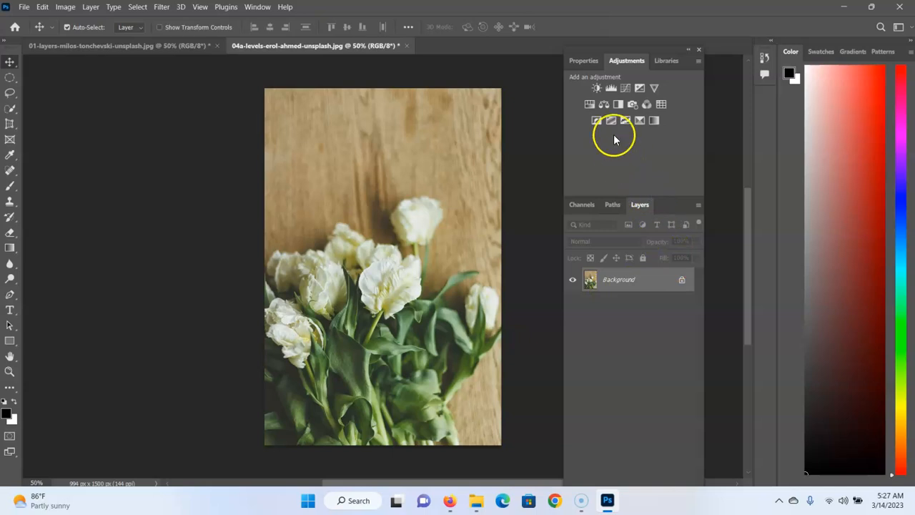
Add a Black & White adjustment layer above the Background and compare the photo with its effect off and on.
{"action": "left_click", "coordinate": [619, 106]}
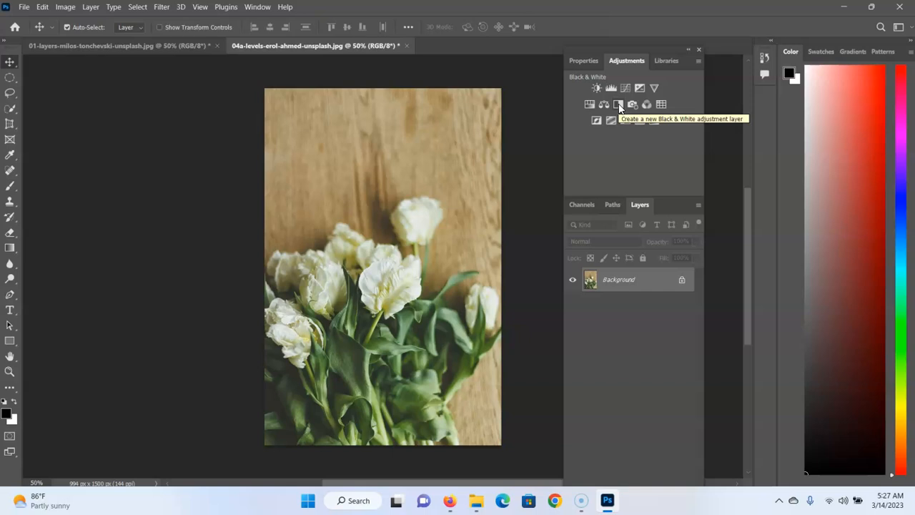
{"action": "left_click", "coordinate": [619, 106]}
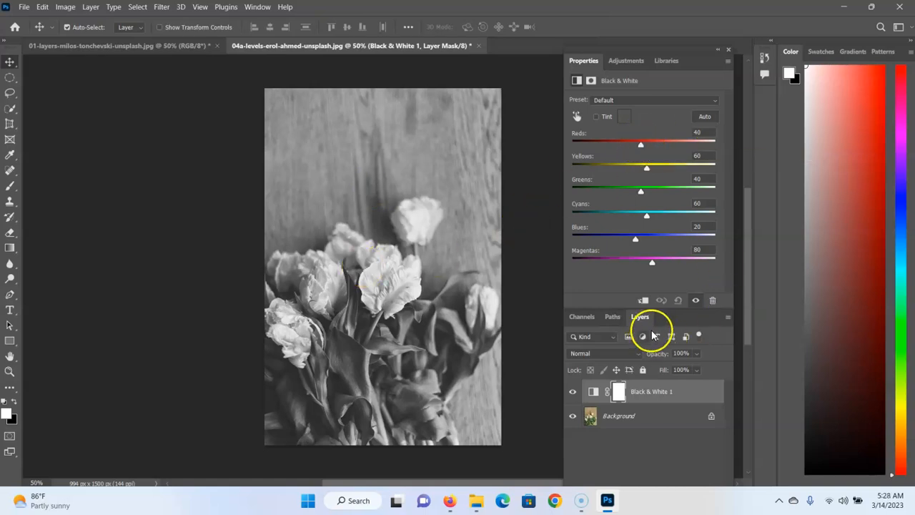
{"action": "left_click", "coordinate": [696, 301]}
{"action": "left_click", "coordinate": [695, 301]}
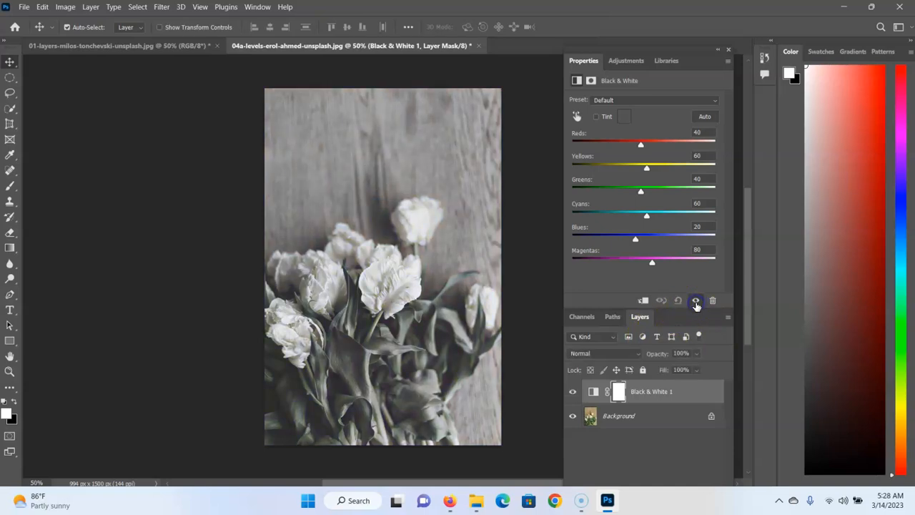
Set the Black & White layer's Greens to 63 and Reds to 48, and delete the layer.
{"action": "mouse_move", "coordinate": [641, 193]}
{"action": "left_mouse_down"}
{"action": "mouse_move", "coordinate": [572, 198]}
{"action": "mouse_move", "coordinate": [732, 195]}
{"action": "mouse_move", "coordinate": [547, 190]}
{"action": "mouse_move", "coordinate": [647, 190]}
{"action": "left_mouse_up"}
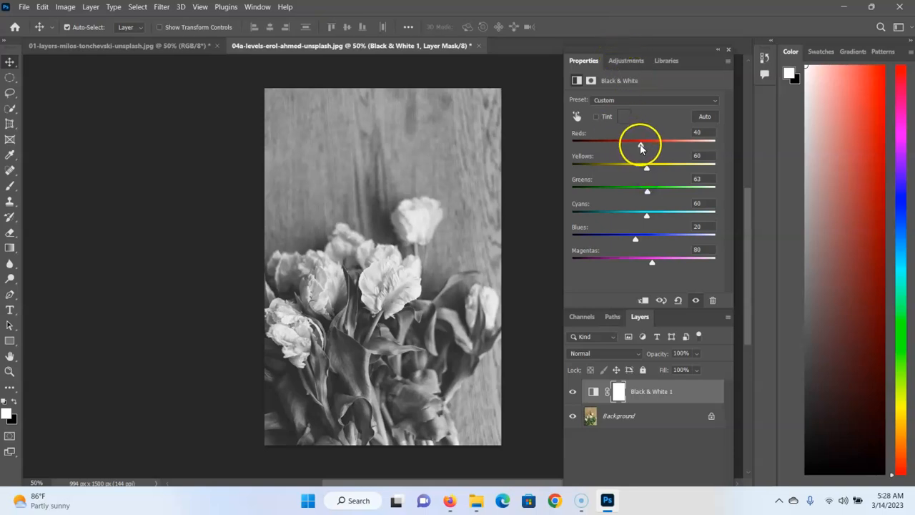
{"action": "mouse_move", "coordinate": [641, 148]}
{"action": "left_mouse_down"}
{"action": "mouse_move", "coordinate": [569, 143]}
{"action": "mouse_move", "coordinate": [642, 148]}
{"action": "mouse_move", "coordinate": [651, 147]}
{"action": "mouse_move", "coordinate": [572, 139]}
{"action": "mouse_move", "coordinate": [723, 136]}
{"action": "mouse_move", "coordinate": [635, 126]}
{"action": "mouse_move", "coordinate": [726, 149]}
{"action": "mouse_move", "coordinate": [527, 153]}
{"action": "mouse_move", "coordinate": [739, 148]}
{"action": "mouse_move", "coordinate": [647, 146]}
{"action": "left_mouse_up"}
{"action": "left_click", "coordinate": [636, 61]}
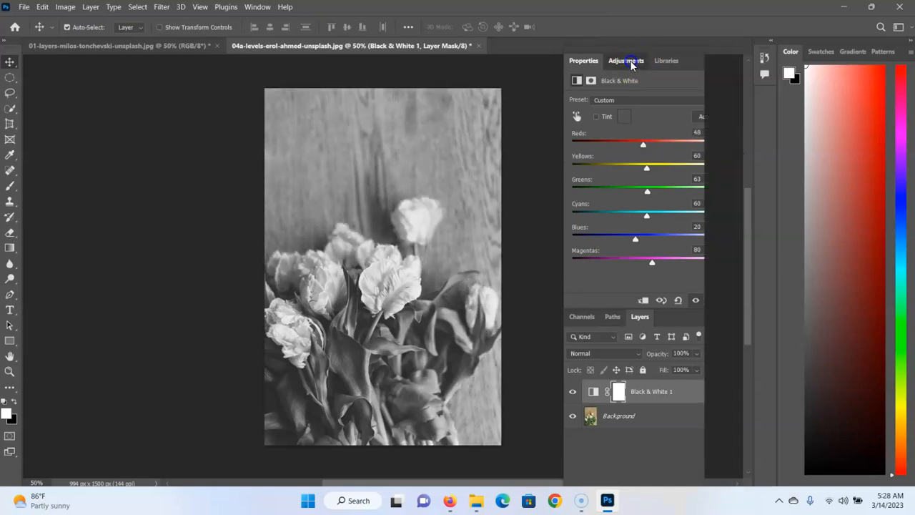
{"action": "key", "text": "Delete"}
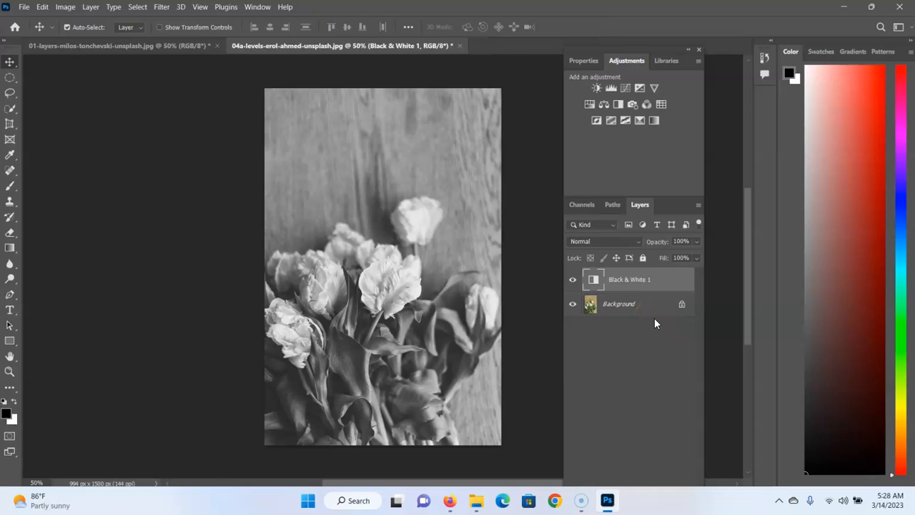
{"action": "key", "text": "Delete"}
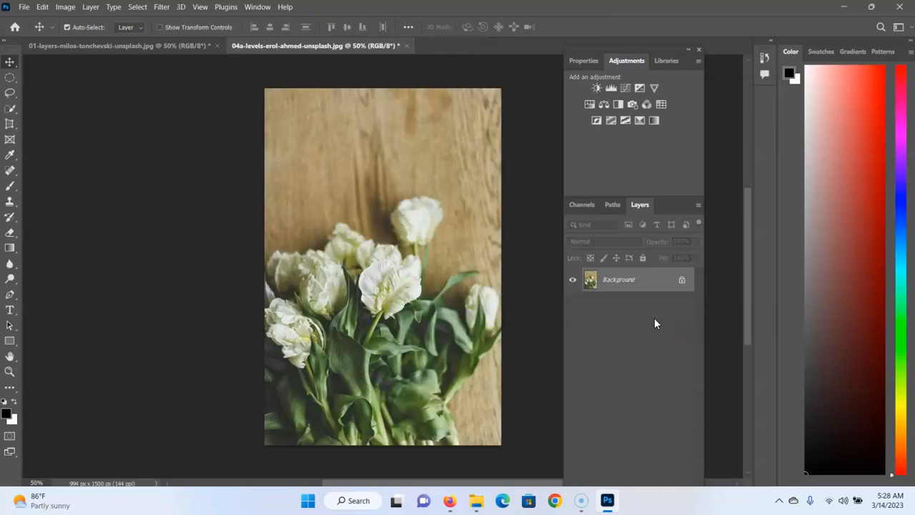
Add a Photo Filter adjustment layer using Warming Filter (85) and set its density to 100%.
{"action": "left_click", "coordinate": [633, 106]}
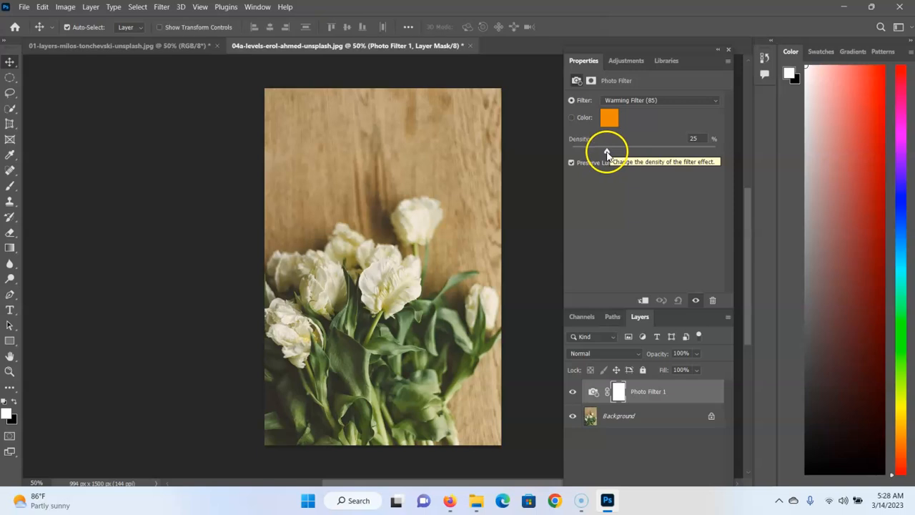
{"action": "left_click_drag", "start_coordinate": [606, 148], "coordinate": [699, 147]}
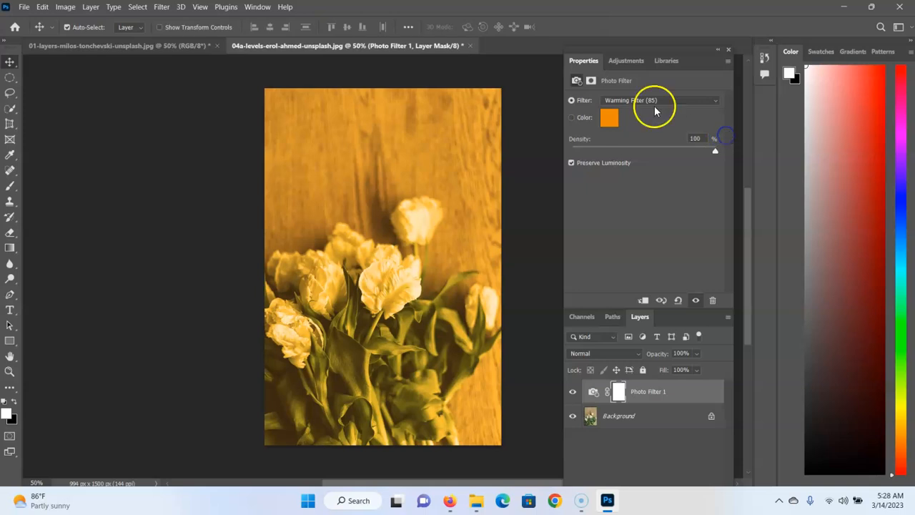
Try purple #b61cdc, golden yellow #dcb61c and magenta #bf1cdc as the Photo Filter's custom color.
{"action": "left_click", "coordinate": [608, 117]}
{"action": "left_click", "coordinate": [609, 118]}
{"action": "left_click", "coordinate": [720, 84]}
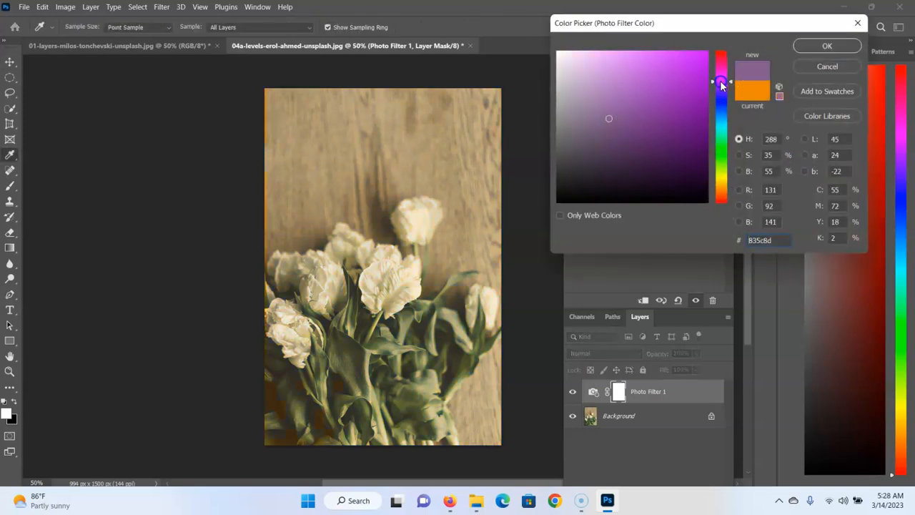
{"action": "left_click", "coordinate": [678, 69]}
{"action": "left_click", "coordinate": [689, 72]}
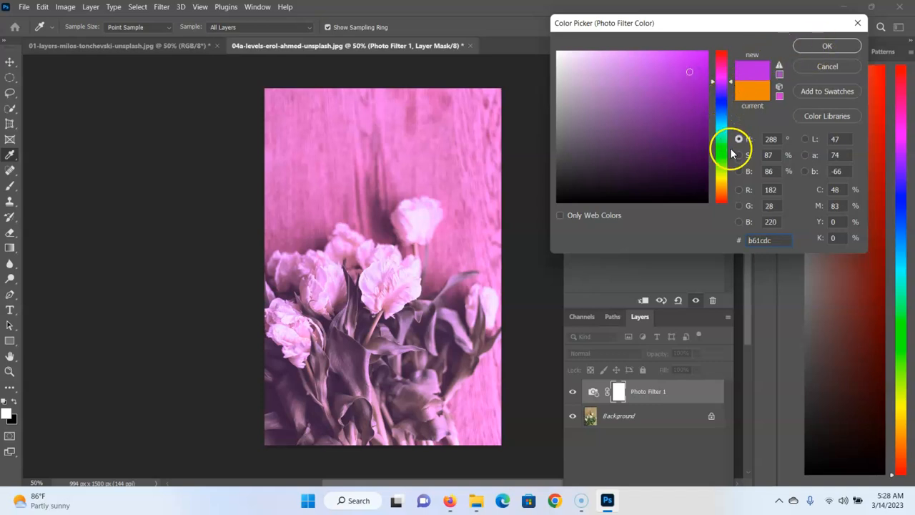
{"action": "left_click", "coordinate": [720, 185]}
{"action": "left_click", "coordinate": [720, 66]}
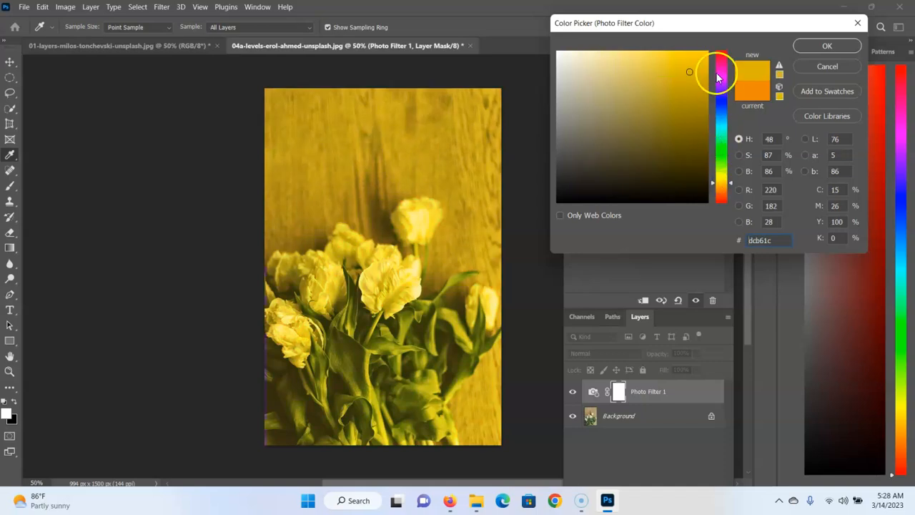
{"action": "left_click", "coordinate": [720, 80]}
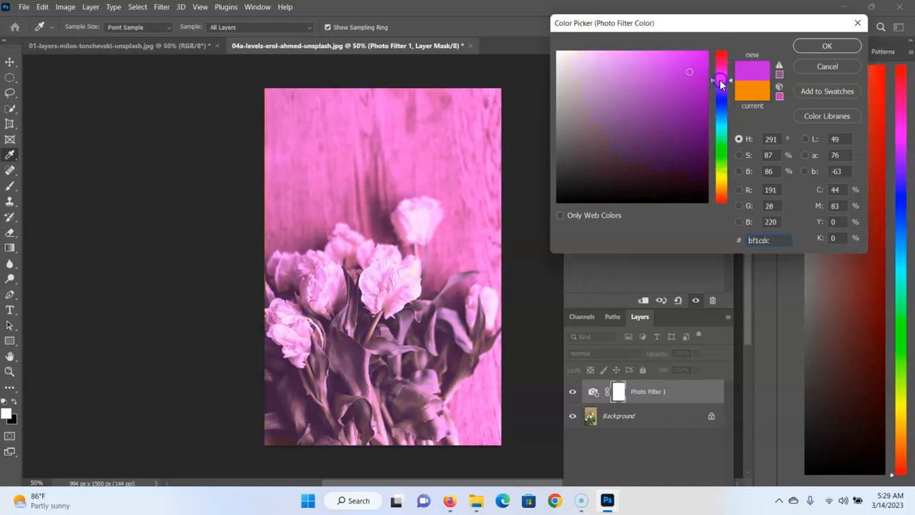
Apply a saturated sky blue as the Photo Filter's color, and delete the Photo Filter layer.
{"action": "left_click", "coordinate": [720, 103]}
{"action": "left_click", "coordinate": [716, 121]}
{"action": "left_click", "coordinate": [692, 70]}
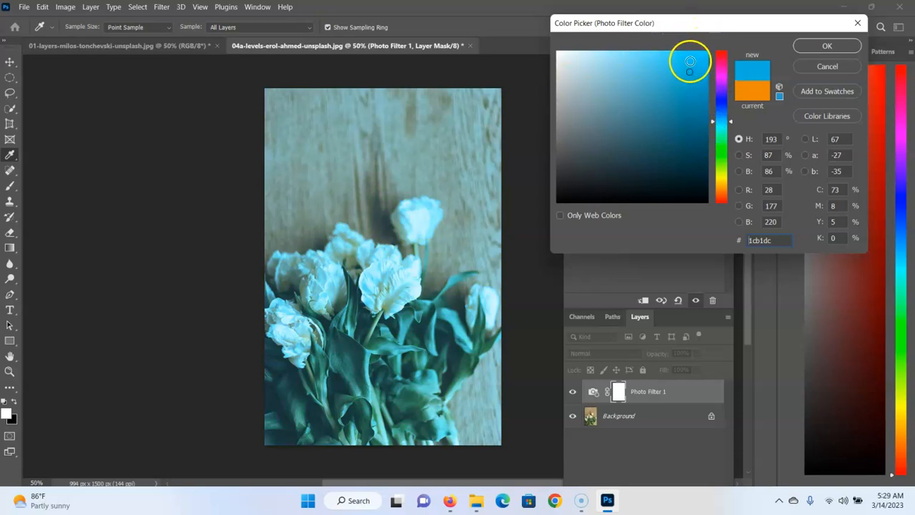
{"action": "mouse_move", "coordinate": [689, 61]}
{"action": "left_mouse_down"}
{"action": "mouse_move", "coordinate": [702, 57]}
{"action": "mouse_move", "coordinate": [702, 82]}
{"action": "left_mouse_up"}
{"action": "left_click", "coordinate": [827, 45]}
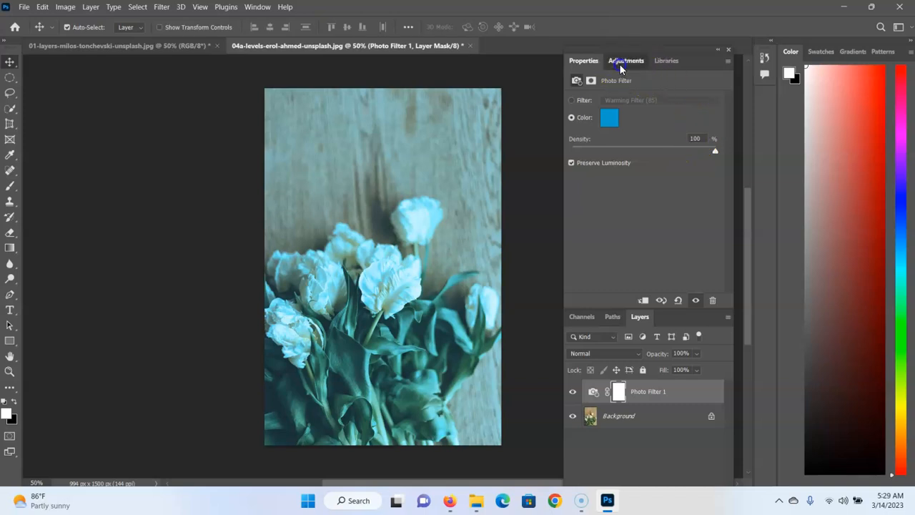
{"action": "left_click", "coordinate": [619, 65]}
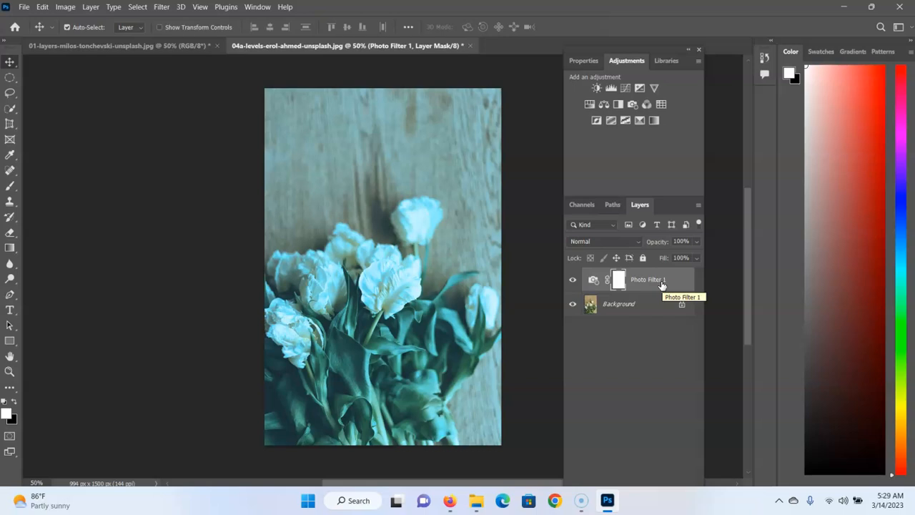
{"action": "key", "text": "Delete"}
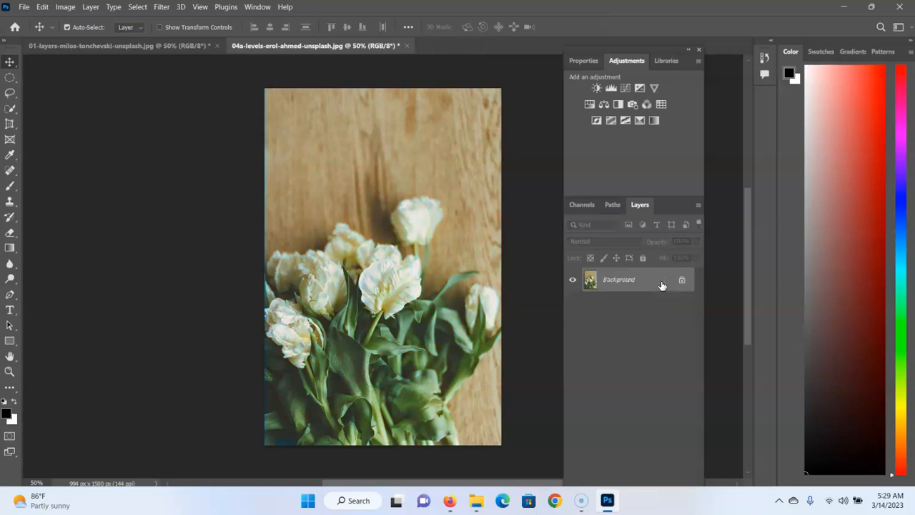
Try a Channel Mixer adjustment layer with Red output at Red +50, Green +15, Blue +20 and Constant +17, and delete it.
{"action": "left_click", "coordinate": [645, 105]}
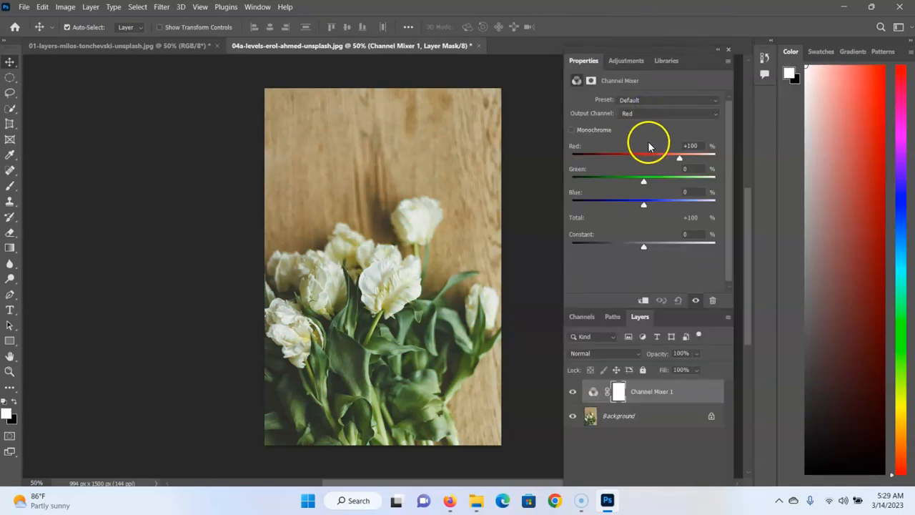
{"action": "left_click_drag", "start_coordinate": [678, 162], "coordinate": [719, 179]}
{"action": "left_click_drag", "start_coordinate": [660, 188], "coordinate": [651, 208]}
{"action": "mouse_move", "coordinate": [643, 244]}
{"action": "left_mouse_down"}
{"action": "mouse_move", "coordinate": [678, 243]}
{"action": "mouse_move", "coordinate": [602, 246]}
{"action": "mouse_move", "coordinate": [648, 247]}
{"action": "left_mouse_up"}
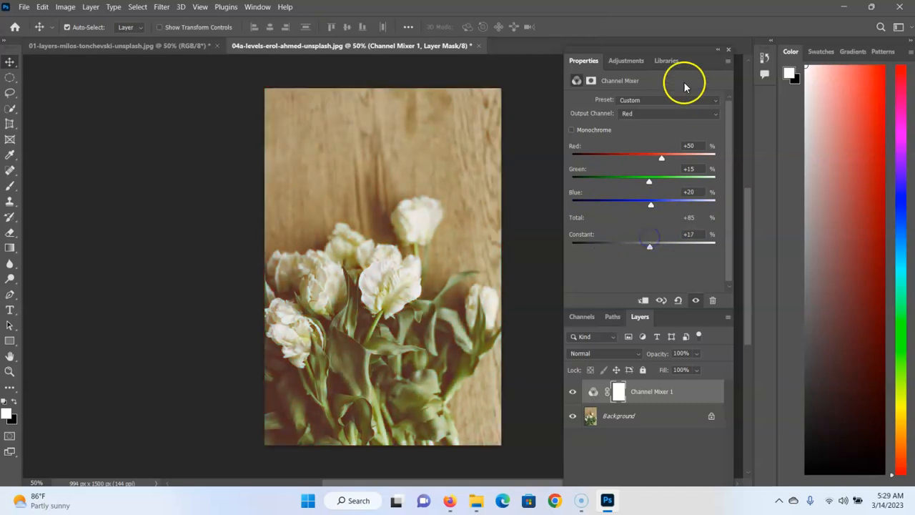
{"action": "left_click", "coordinate": [619, 61]}
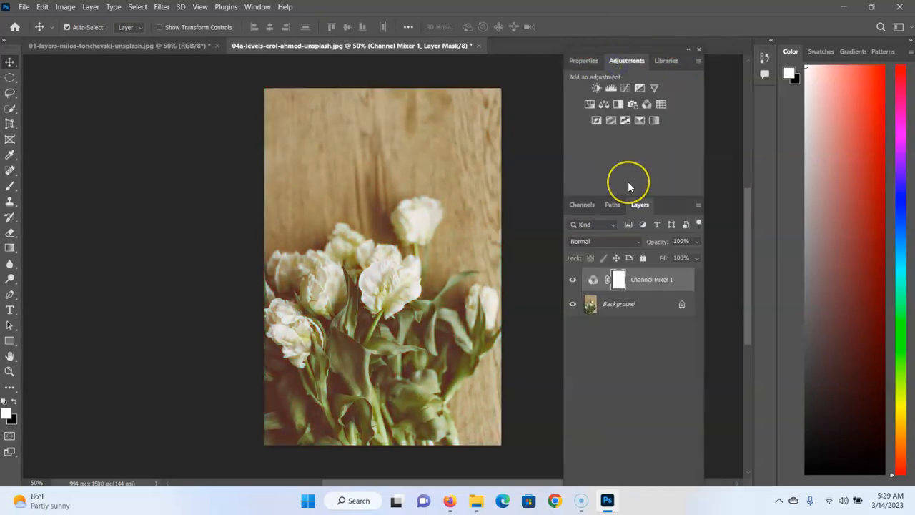
{"action": "key", "text": "F12"}
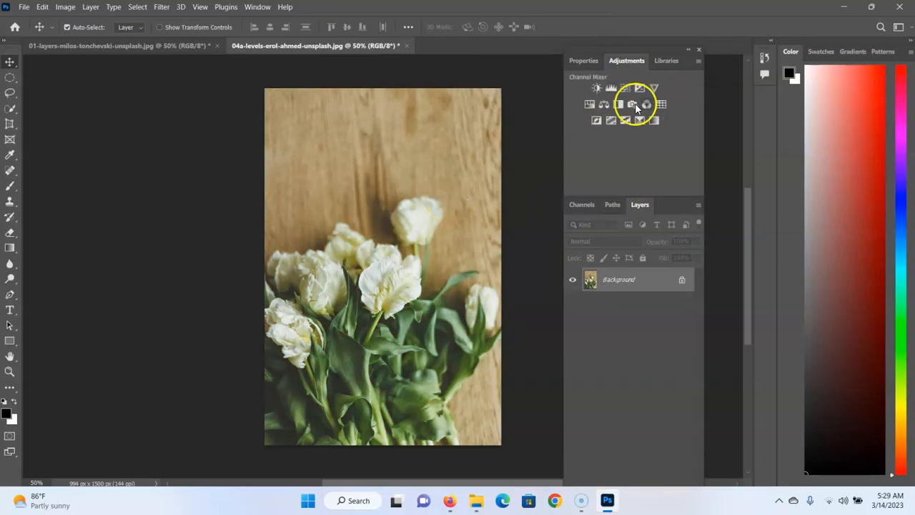
Add a Color Lookup adjustment layer and step through its 3D LUT looks from 2Strip.look to Crisp_Warm.look.
{"action": "left_click", "coordinate": [658, 104]}
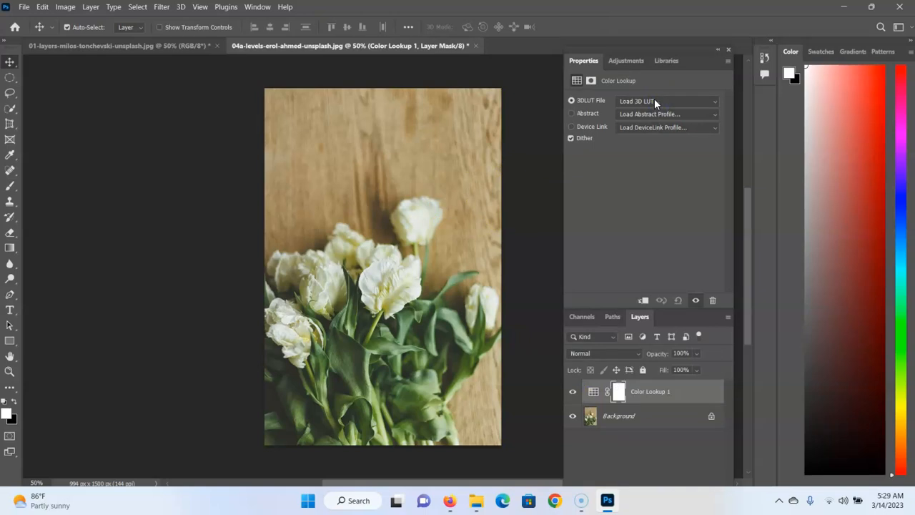
{"action": "left_click", "coordinate": [654, 100]}
{"action": "left_click", "coordinate": [650, 145]}
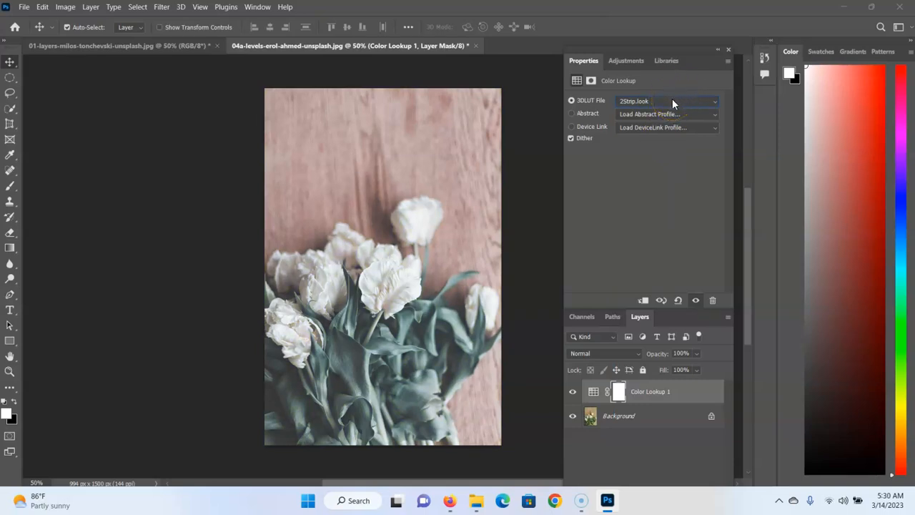
{"action": "key", "text": "Down"}
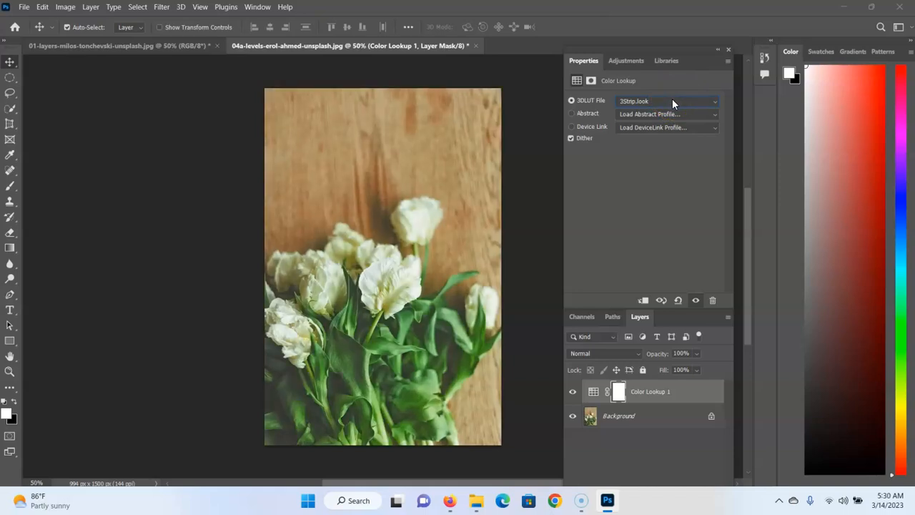
{"action": "key", "text": "Down"}
{"action": "key", "text": "Down"}
{"action": "key", "text": "Down"}
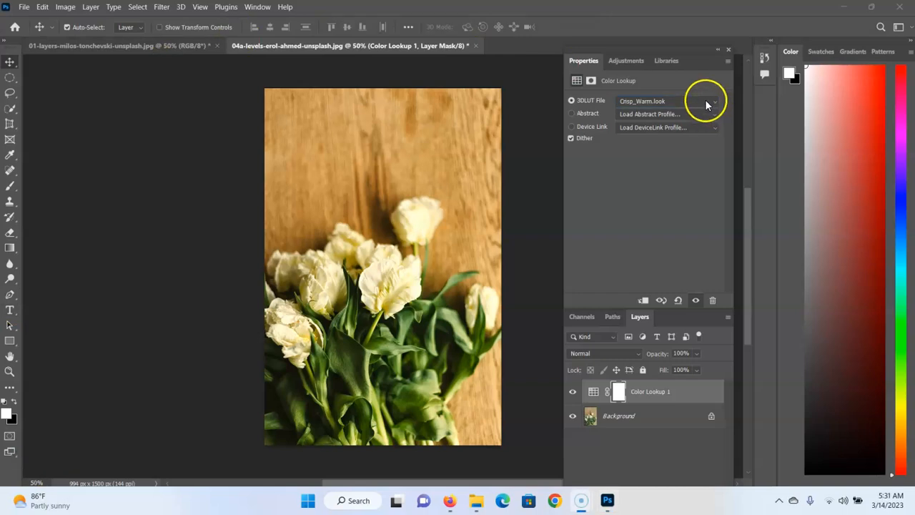
Try the EdgyAmber.3DL look and apply filmstock_50.3dl as the Color Lookup layer's 3D LUT.
{"action": "left_click", "coordinate": [704, 102]}
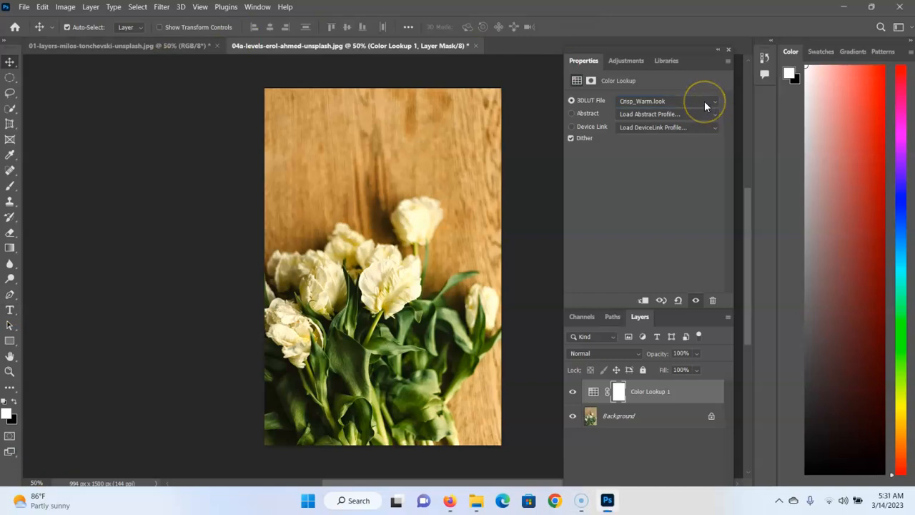
{"action": "left_click", "coordinate": [704, 106]}
{"action": "left_click", "coordinate": [697, 230]}
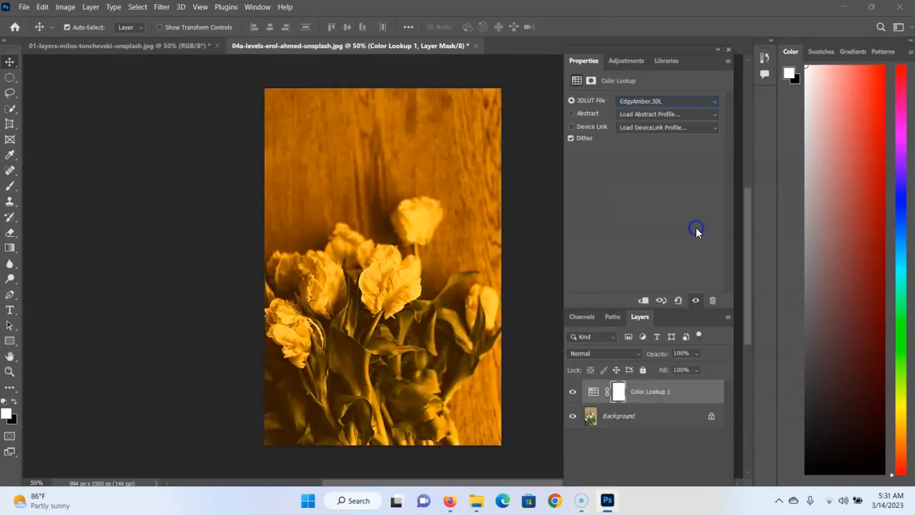
{"action": "left_click", "coordinate": [704, 102]}
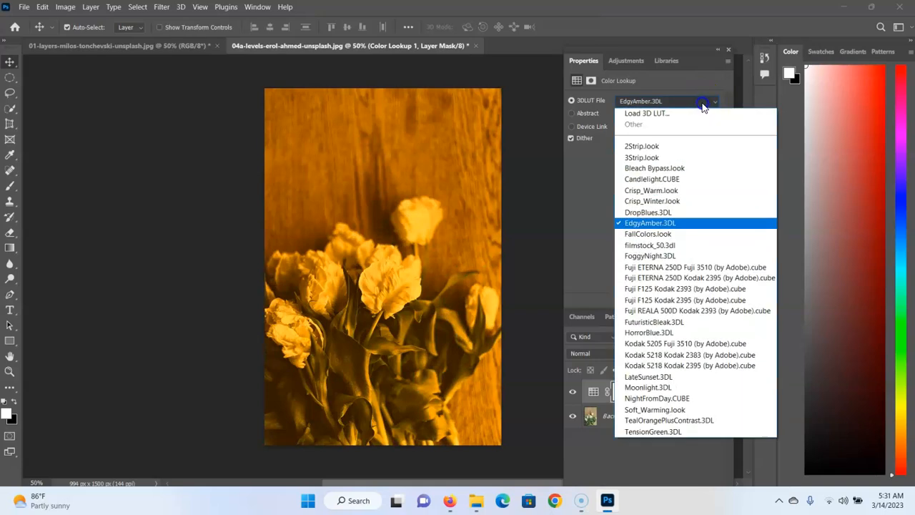
{"action": "left_click", "coordinate": [699, 248]}
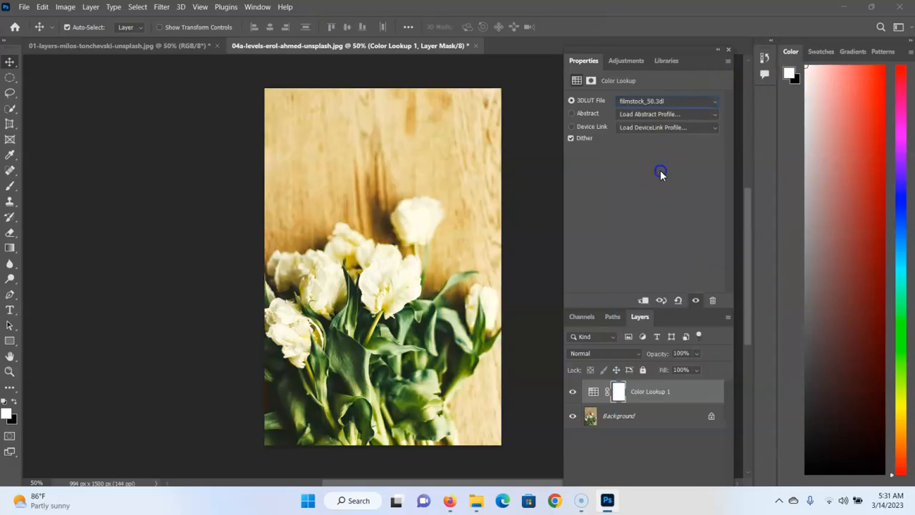
{"action": "left_click", "coordinate": [626, 60]}
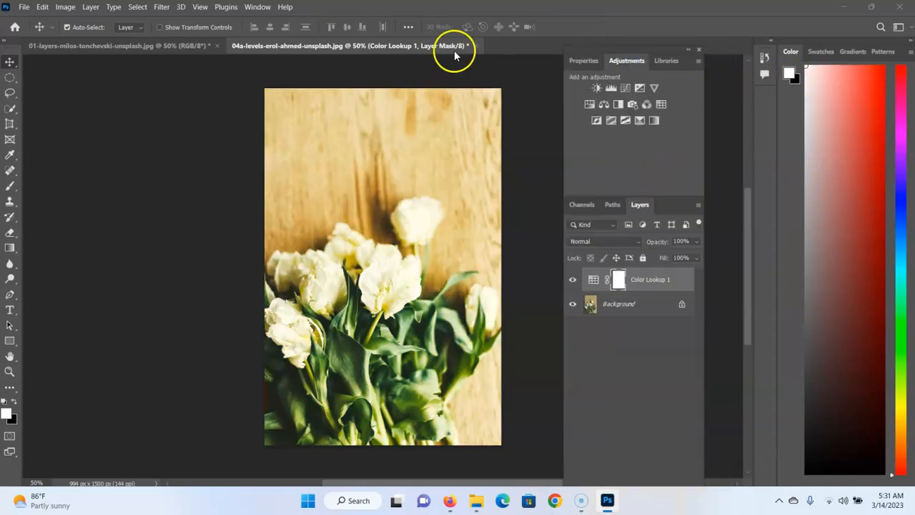
Switch to the poppy photo 01-layers-milos-tonchevski-unsplash.jpg and add a Color Lookup adjustment layer with the 2Strip.look 3D LUT.
{"action": "left_click", "coordinate": [179, 47]}
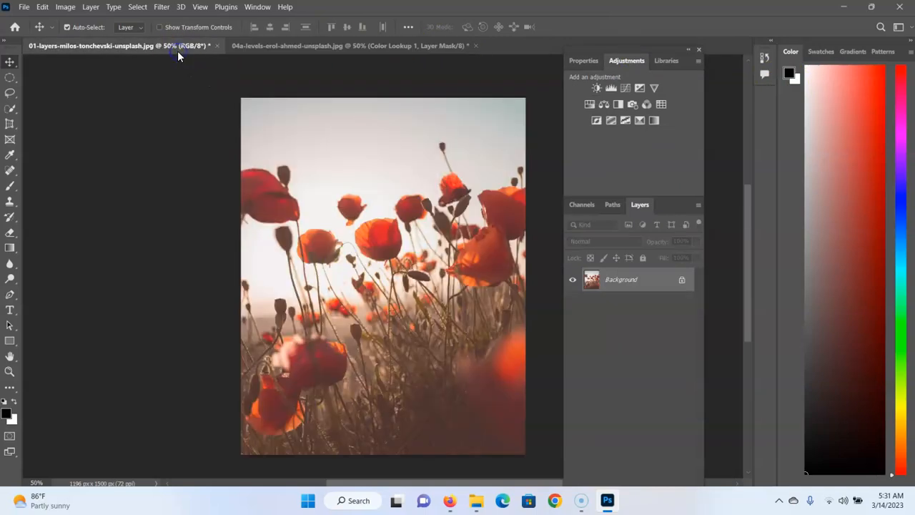
{"action": "left_click", "coordinate": [658, 104]}
{"action": "left_click", "coordinate": [657, 104]}
{"action": "left_click", "coordinate": [660, 144]}
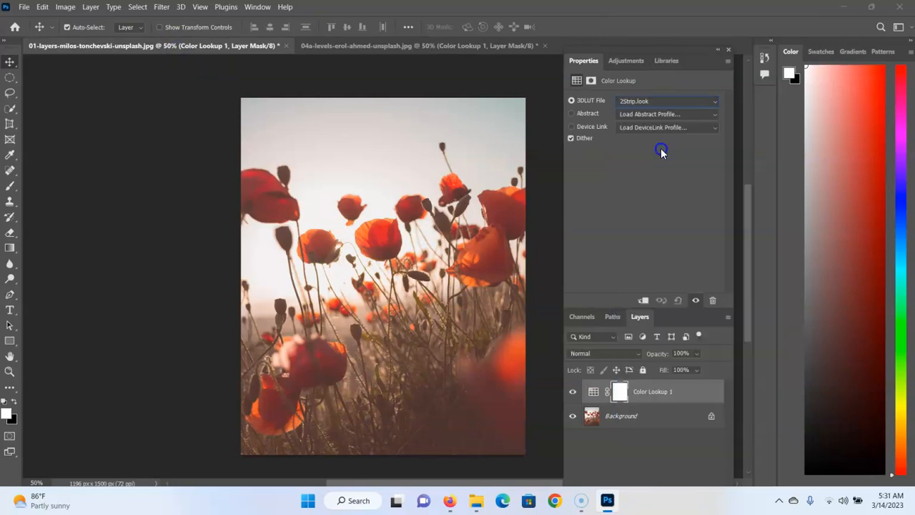
Try the Candlelight.CUBE, Crisp_Winter.look and FallColors.look 3D LUTs on the poppy photo's Color Lookup layer.
{"action": "left_click", "coordinate": [694, 106]}
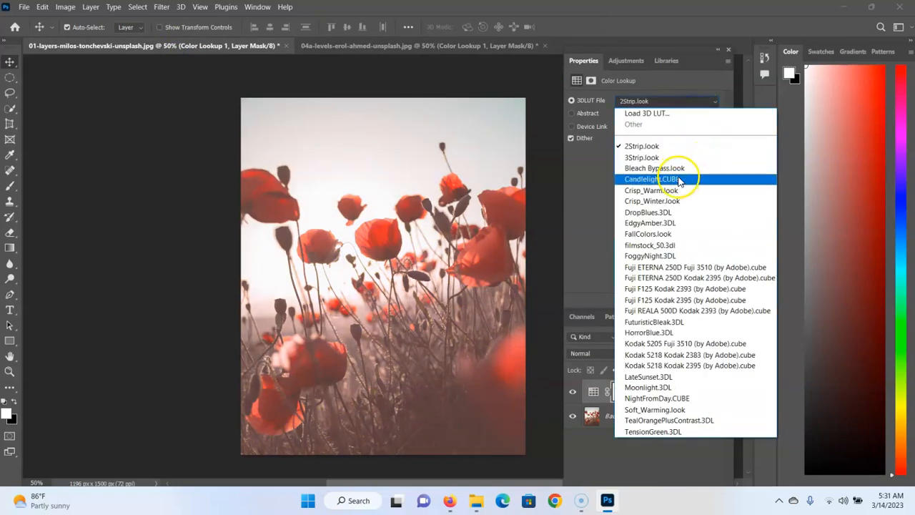
{"action": "left_click", "coordinate": [678, 182]}
{"action": "left_click", "coordinate": [708, 104]}
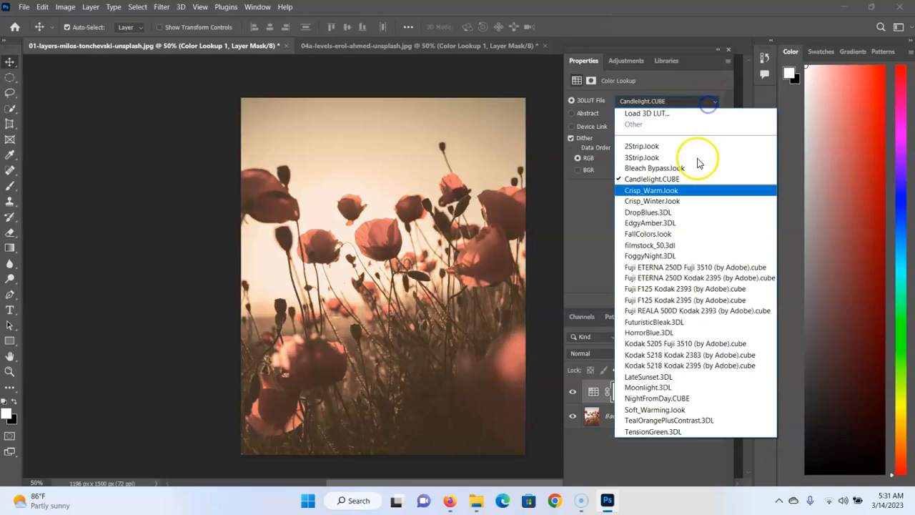
{"action": "left_click", "coordinate": [684, 202]}
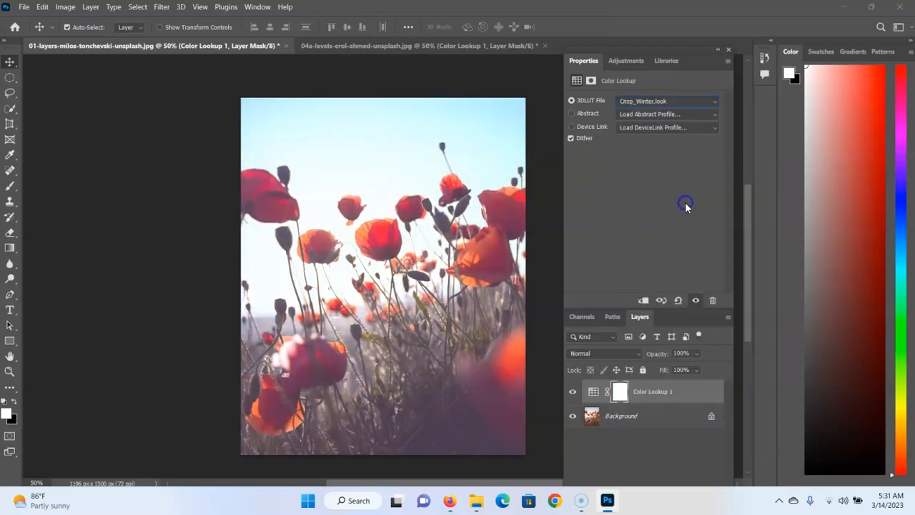
{"action": "left_click", "coordinate": [697, 106]}
{"action": "left_click", "coordinate": [675, 233]}
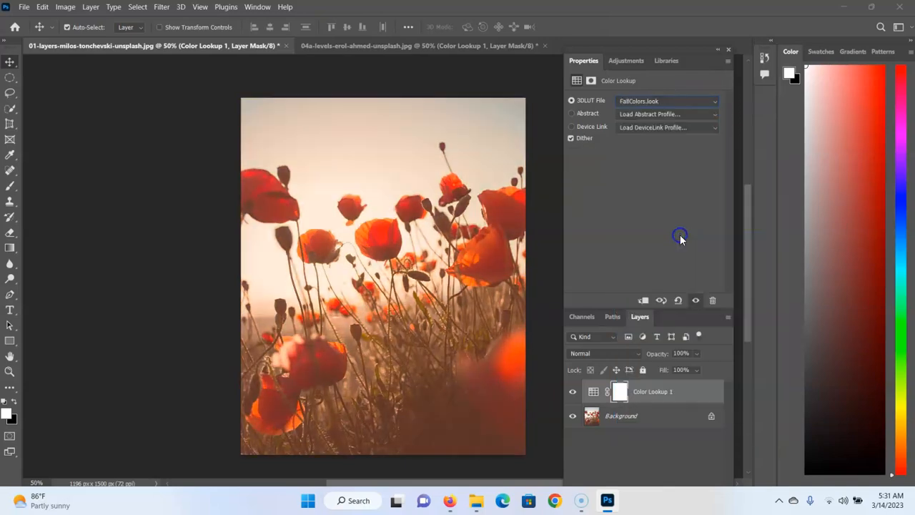
Try the Fuji ETERNA 250D Fuji 3510 and Fuji F125 Kodak 2395 3D LUTs on the Color Lookup layer.
{"action": "left_click", "coordinate": [699, 106]}
{"action": "left_click", "coordinate": [682, 267]}
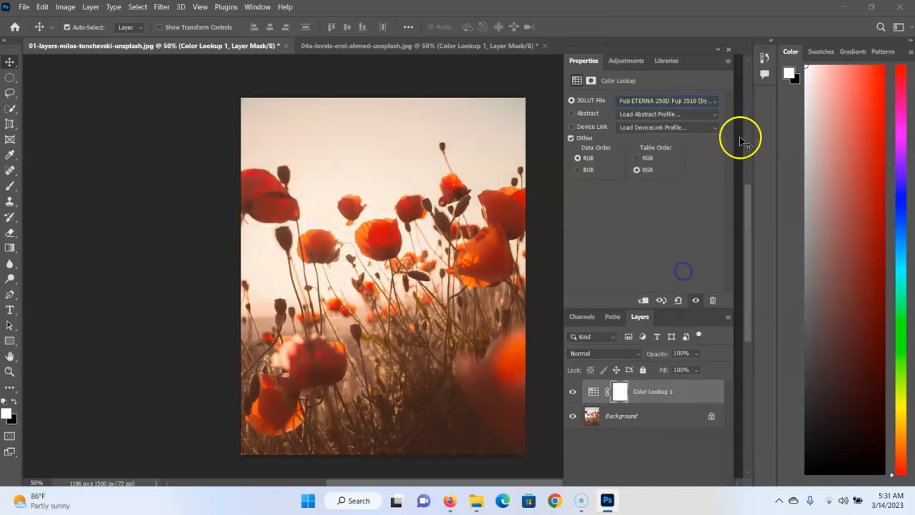
{"action": "left_click", "coordinate": [695, 105]}
{"action": "left_click", "coordinate": [658, 300]}
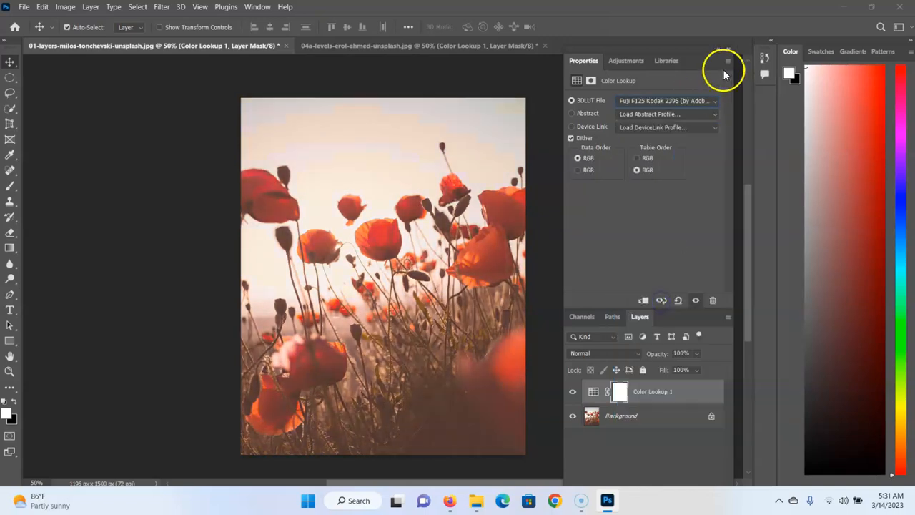
Apply Kodak 5205 Fuji 3510 as the Color Lookup layer's 3D LUT, and check the Abstract and Device Link profile choices.
{"action": "left_click", "coordinate": [681, 101]}
{"action": "left_click", "coordinate": [674, 336]}
{"action": "left_click", "coordinate": [691, 115]}
{"action": "left_click", "coordinate": [691, 117]}
{"action": "left_click", "coordinate": [686, 127]}
{"action": "left_click", "coordinate": [686, 129]}
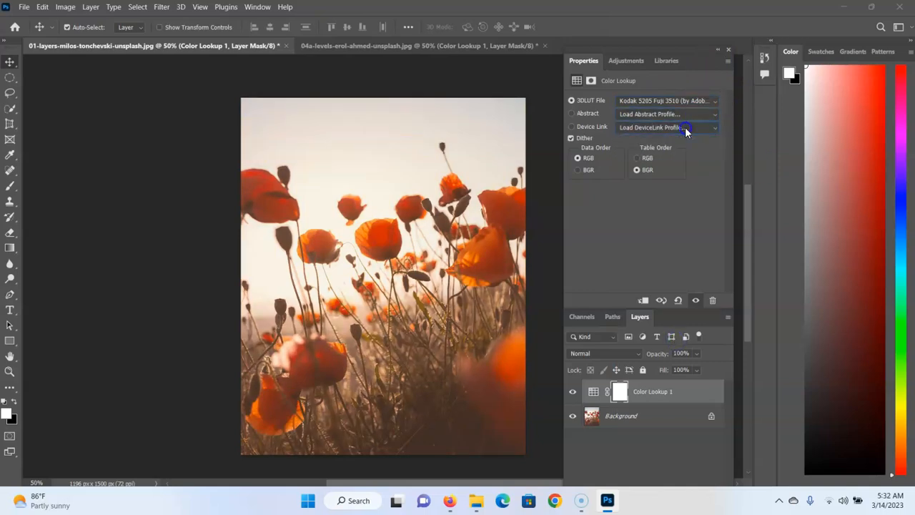
Try an Invert adjustment layer on the poppy photo, and delete both the Invert and Color Lookup layers.
{"action": "left_click", "coordinate": [626, 60]}
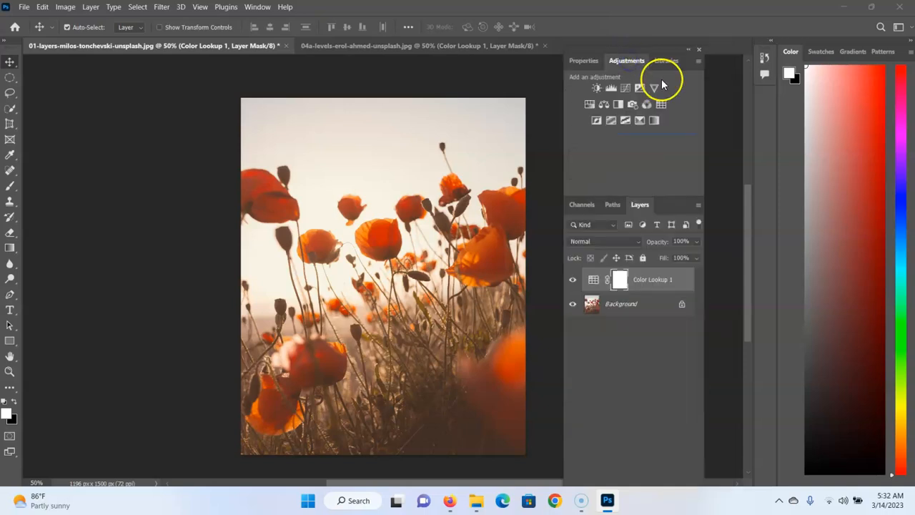
{"action": "left_click", "coordinate": [596, 121]}
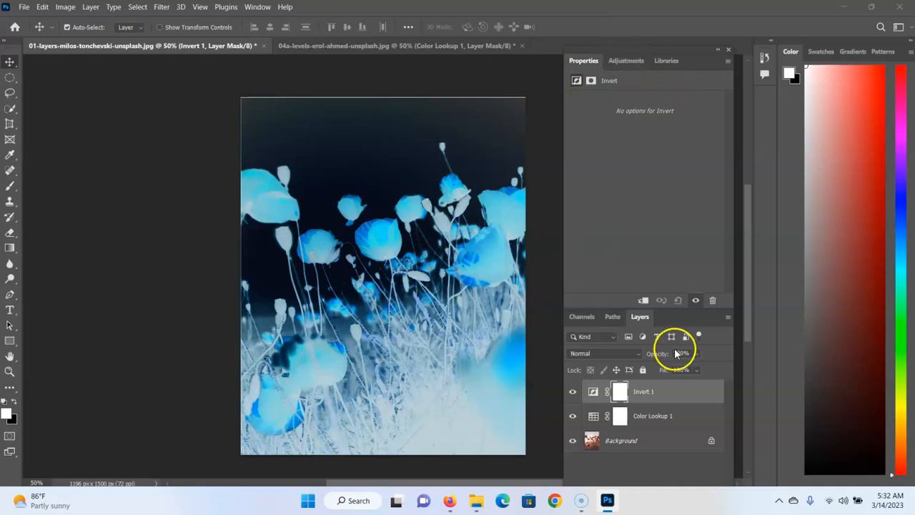
{"action": "key", "text": "Delete"}
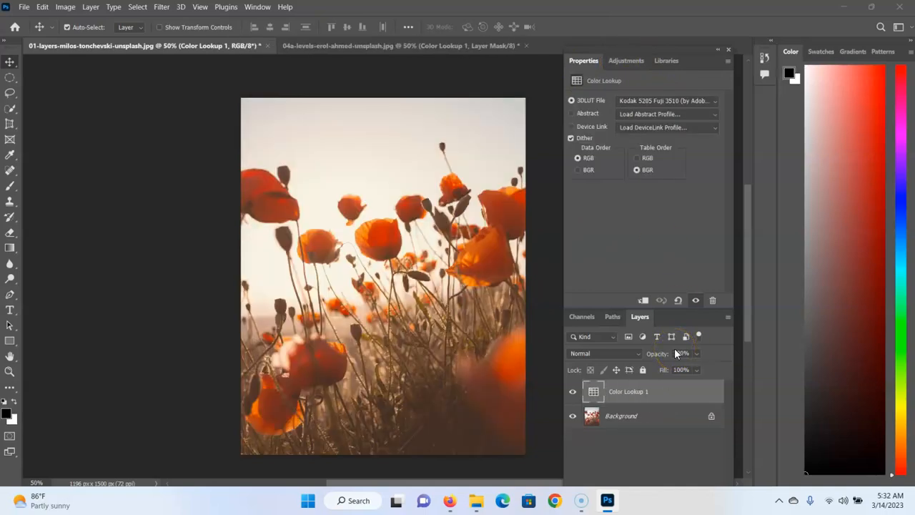
{"action": "key", "text": "Delete"}
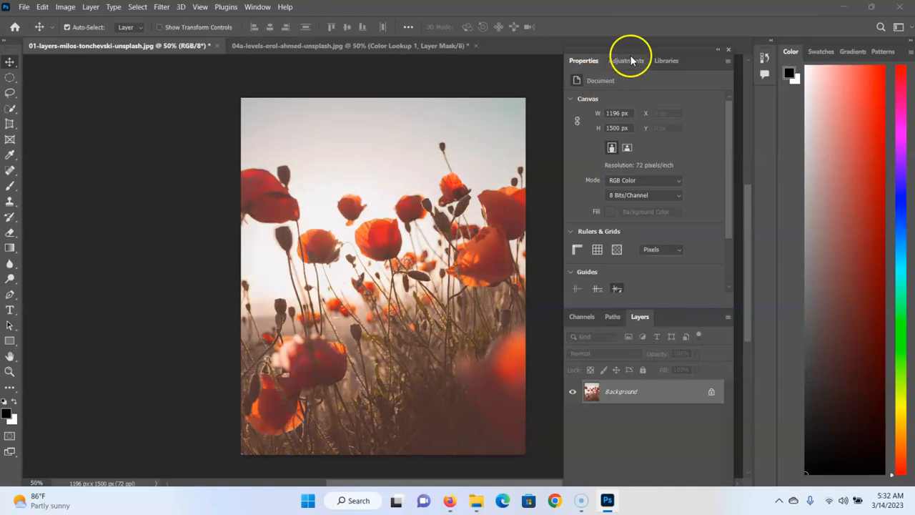
Try a Posterize adjustment layer on the poppy photo and delete it.
{"action": "left_click", "coordinate": [627, 60]}
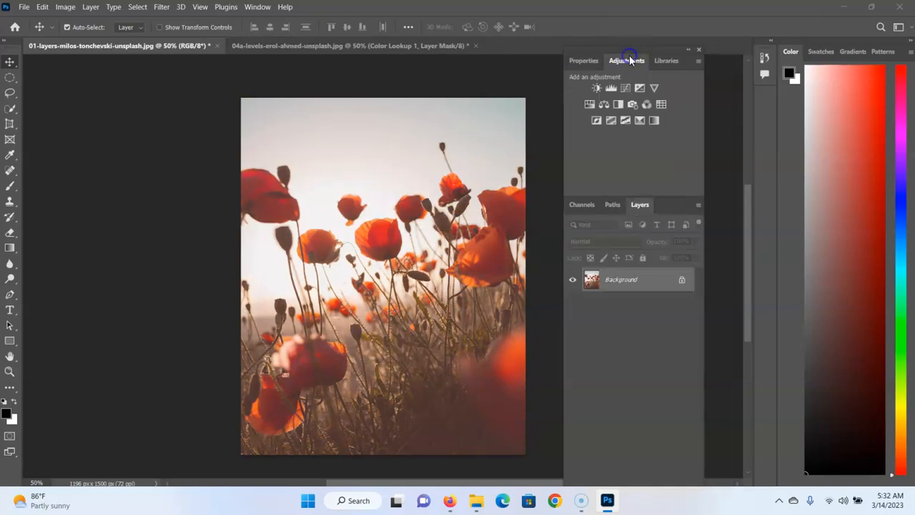
{"action": "left_click", "coordinate": [610, 122]}
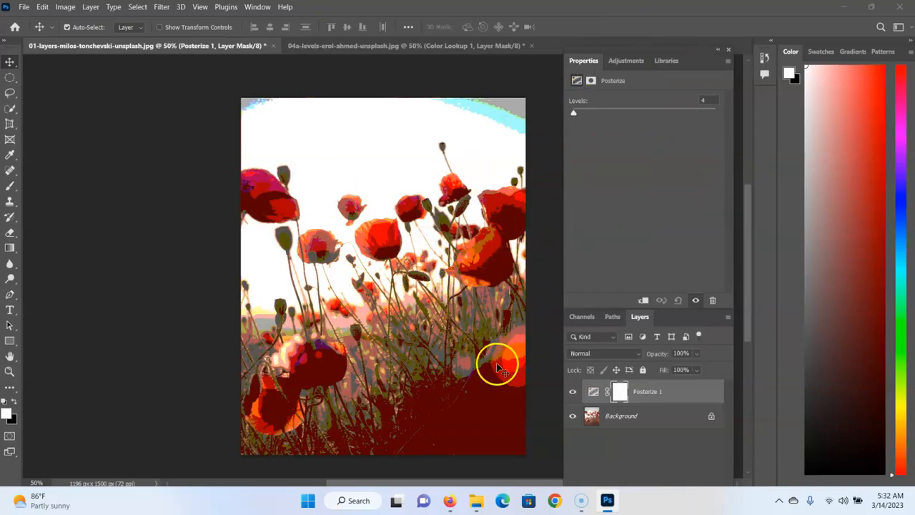
{"action": "left_click", "coordinate": [459, 289]}
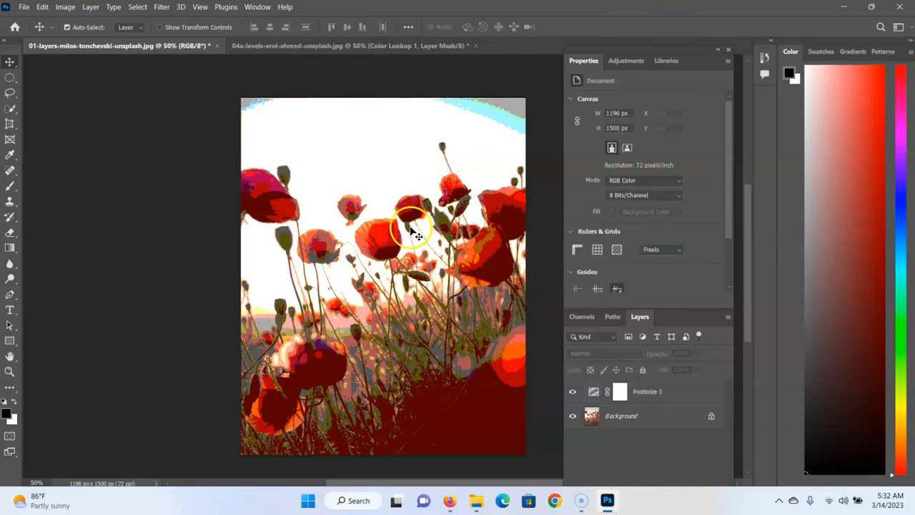
{"action": "left_click", "coordinate": [669, 399]}
{"action": "key", "text": "Delete"}
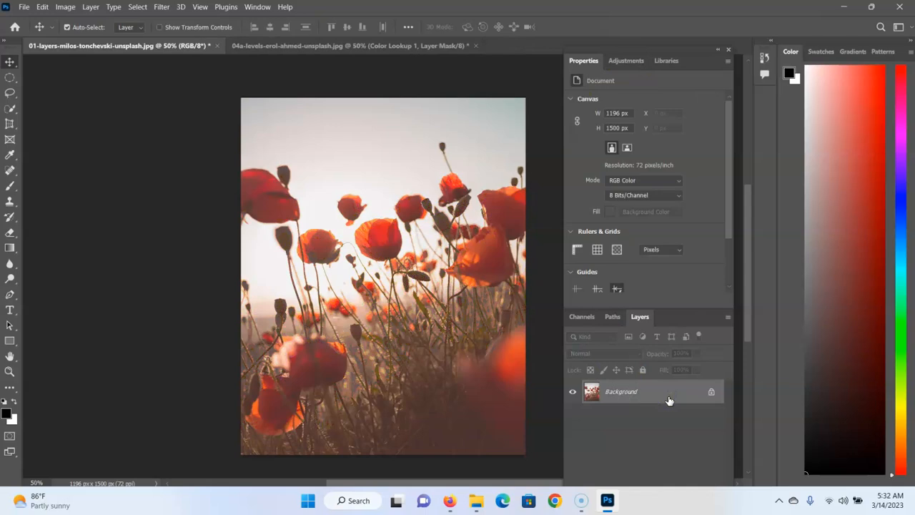
Try a Threshold adjustment layer with the Threshold Level at 127, and delete it.
{"action": "left_click", "coordinate": [640, 60]}
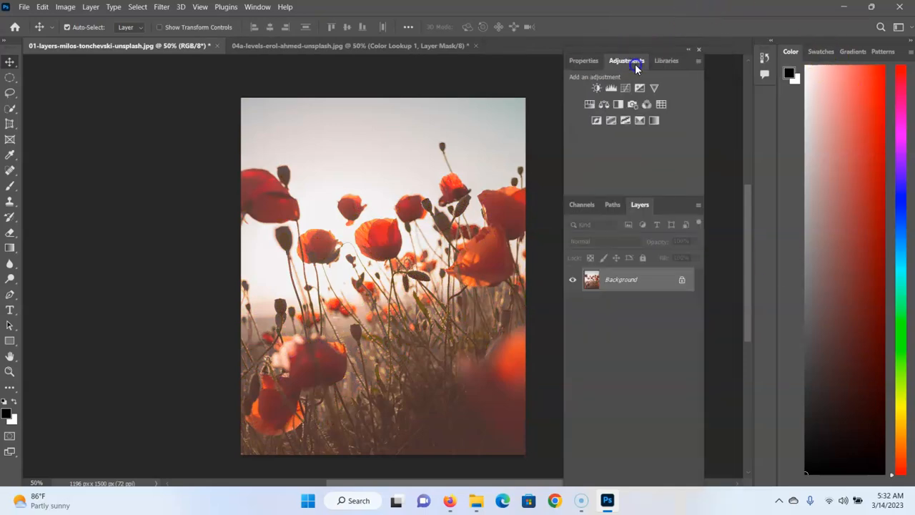
{"action": "left_click", "coordinate": [625, 122]}
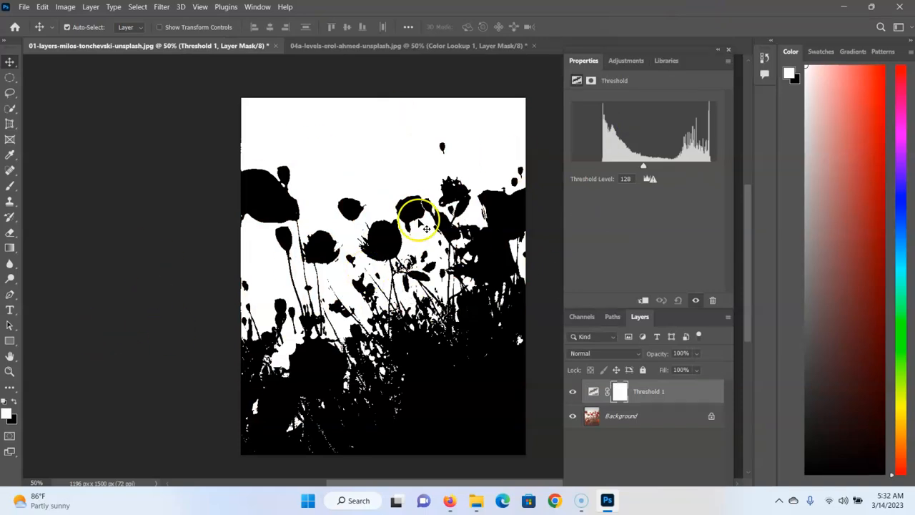
{"action": "mouse_move", "coordinate": [645, 166]}
{"action": "left_mouse_down"}
{"action": "mouse_move", "coordinate": [711, 149]}
{"action": "mouse_move", "coordinate": [613, 150]}
{"action": "mouse_move", "coordinate": [579, 138]}
{"action": "mouse_move", "coordinate": [714, 139]}
{"action": "mouse_move", "coordinate": [608, 148]}
{"action": "mouse_move", "coordinate": [613, 158]}
{"action": "mouse_move", "coordinate": [643, 161]}
{"action": "left_mouse_up"}
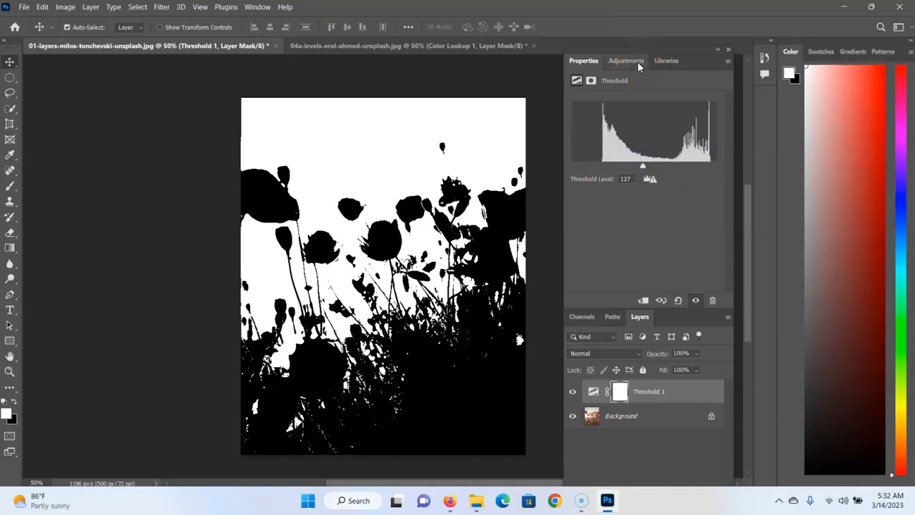
{"action": "key", "text": "Delete"}
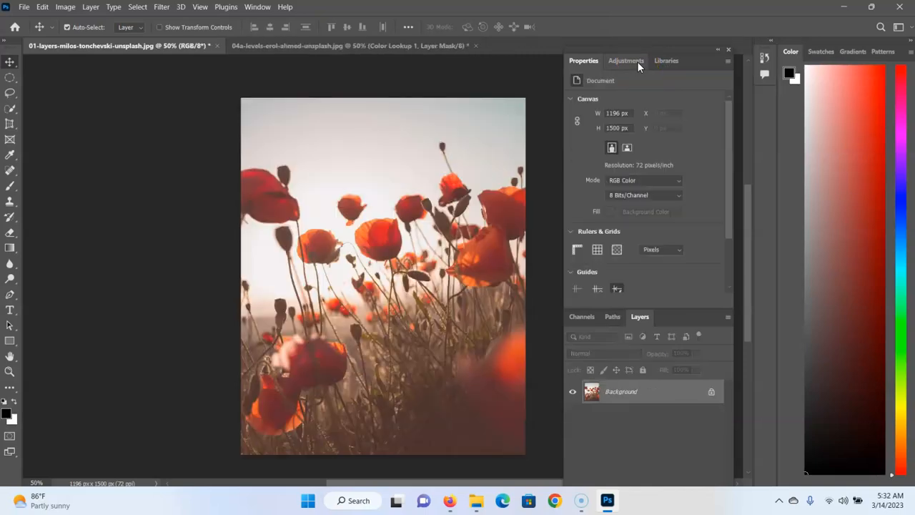
Add a Selective Color adjustment layer and set the Reds to Cyan -100%, Magenta -100% and Yellow +100%.
{"action": "left_click", "coordinate": [626, 58]}
{"action": "left_click", "coordinate": [626, 60]}
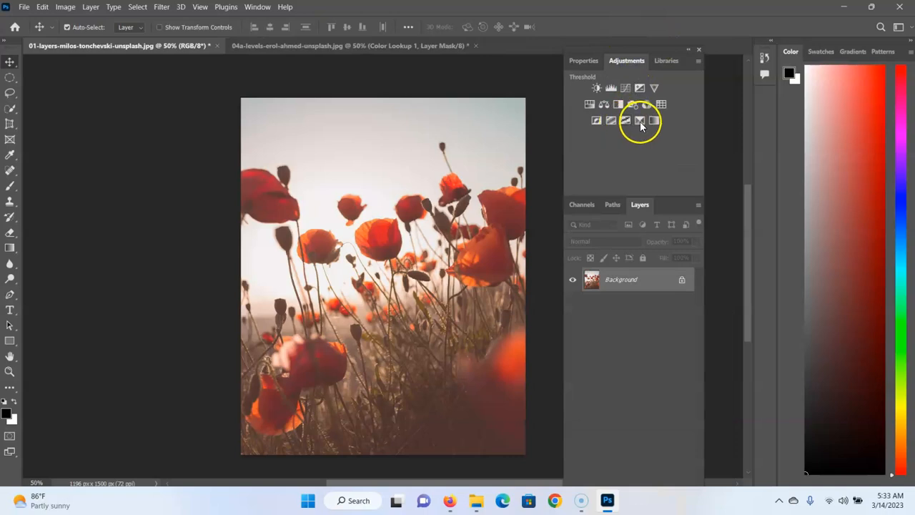
{"action": "left_click", "coordinate": [640, 120]}
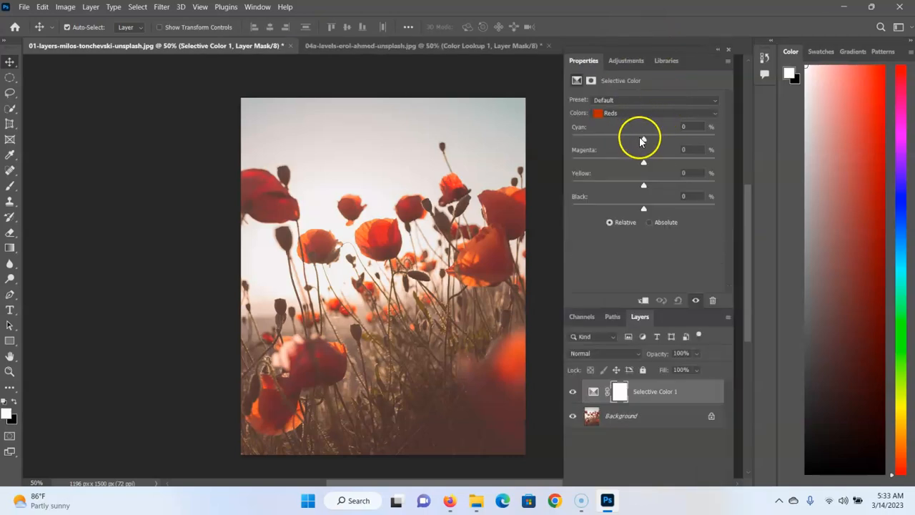
{"action": "left_click_drag", "start_coordinate": [644, 139], "coordinate": [563, 140]}
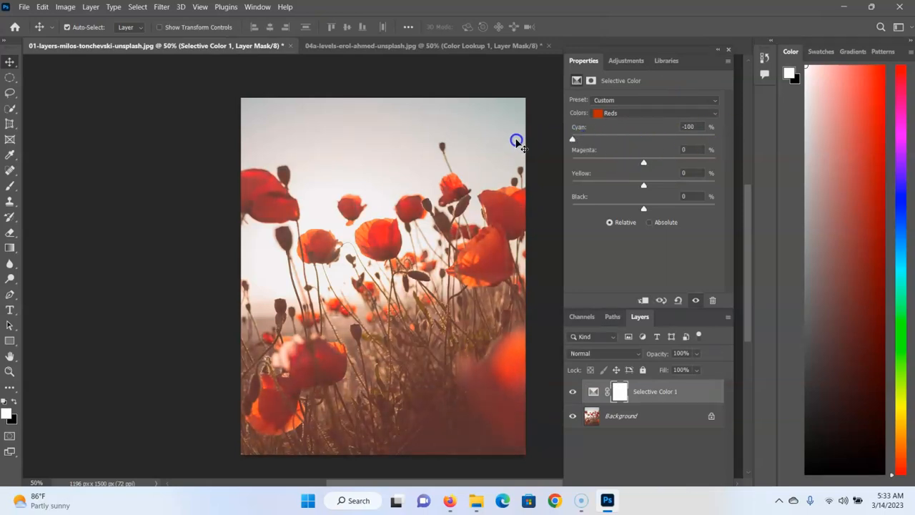
{"action": "left_click_drag", "start_coordinate": [644, 161], "coordinate": [564, 174]}
{"action": "left_click_drag", "start_coordinate": [641, 185], "coordinate": [720, 192]}
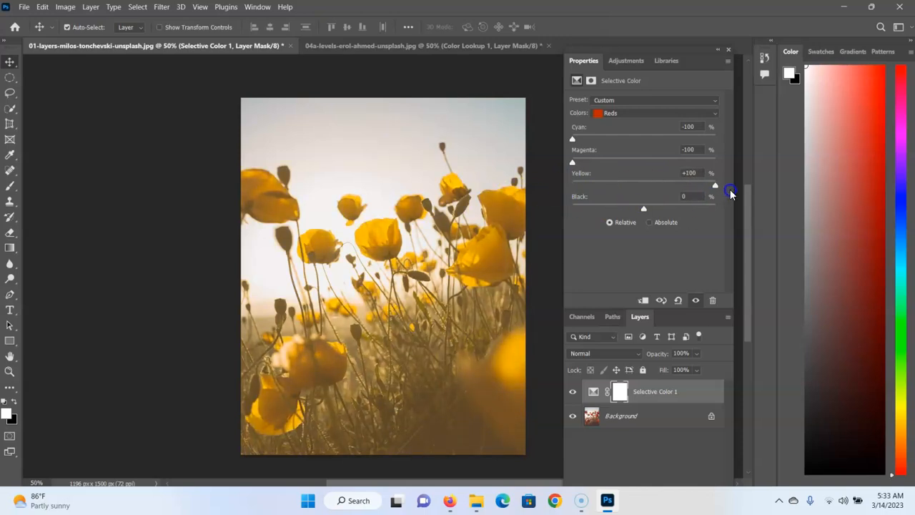
Set the Selective Color layer's Reds to Magenta +100%, Cyan +100% and Black +100%.
{"action": "left_click_drag", "start_coordinate": [575, 163], "coordinate": [820, 226]}
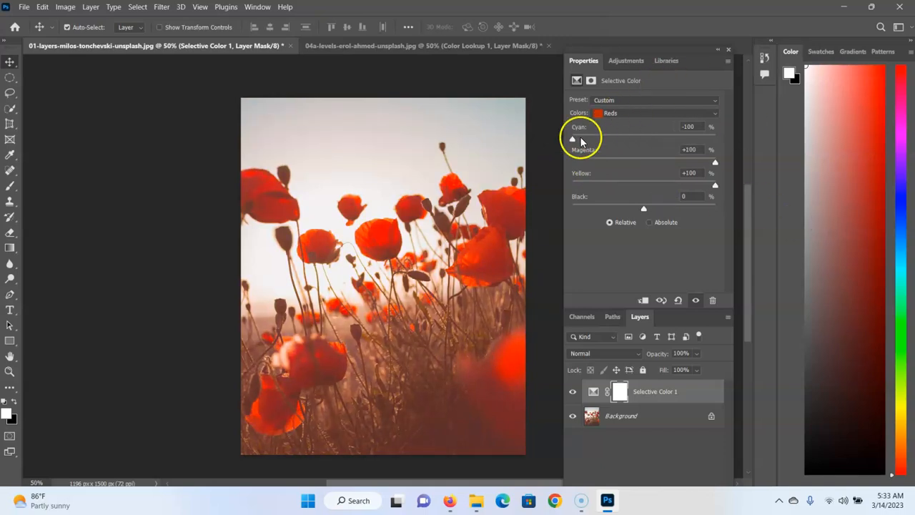
{"action": "left_click_drag", "start_coordinate": [572, 139], "coordinate": [805, 172]}
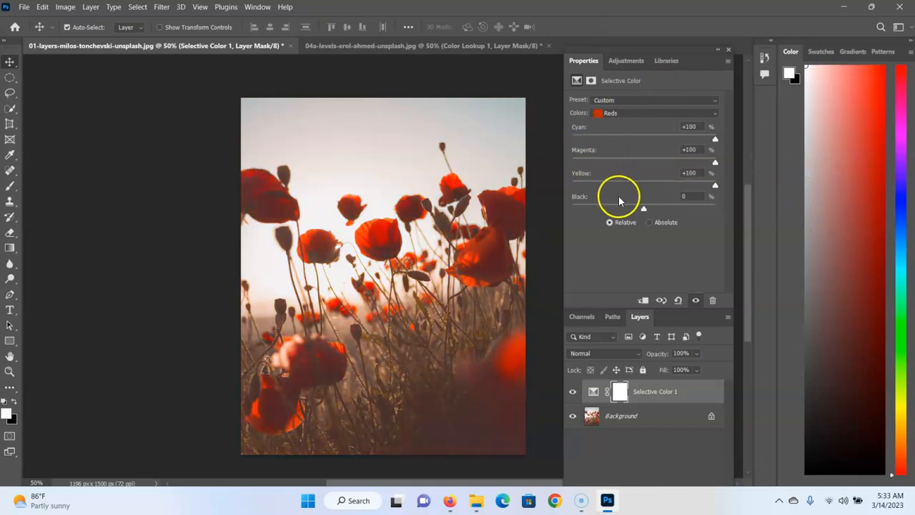
{"action": "left_click_drag", "start_coordinate": [643, 209], "coordinate": [848, 183]}
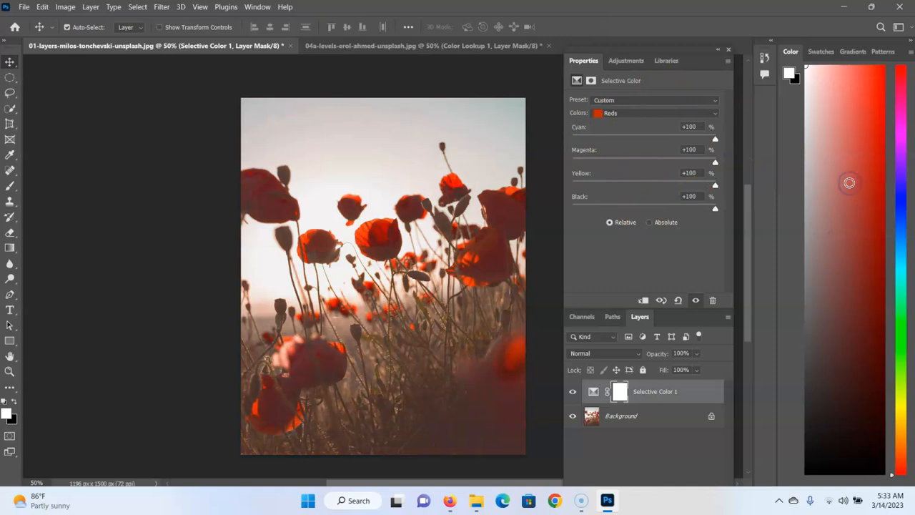
Set the Reds to Black -76% and Yellow +43%, and delete the Selective Color layer.
{"action": "left_click_drag", "start_coordinate": [714, 208], "coordinate": [589, 211]}
{"action": "left_click_drag", "start_coordinate": [716, 186], "coordinate": [717, 186]}
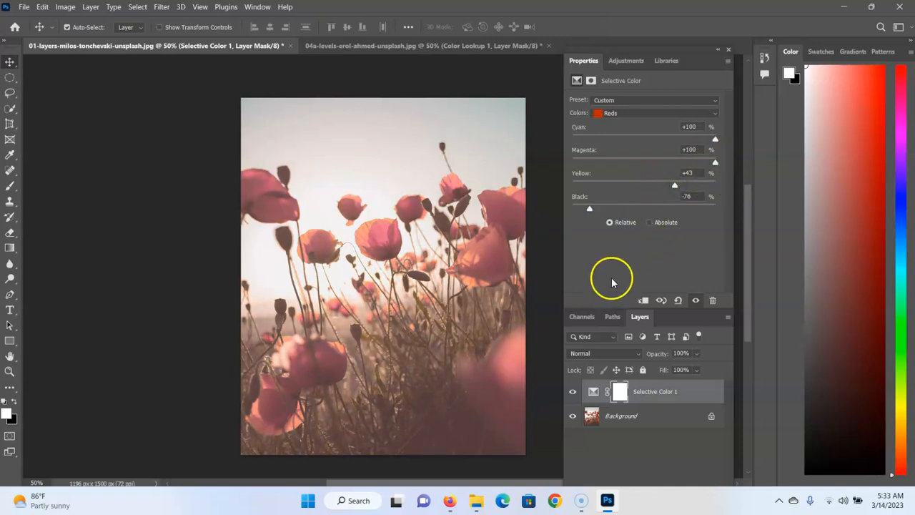
{"action": "left_click", "coordinate": [627, 61]}
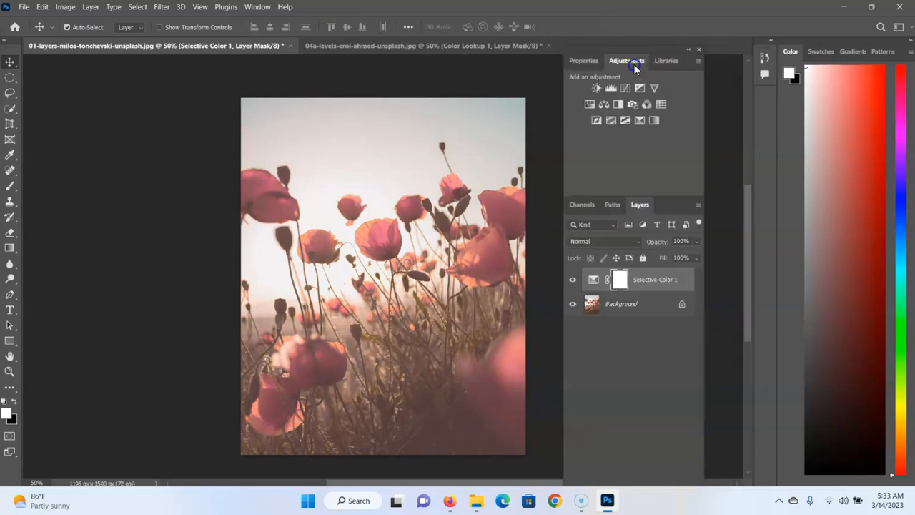
{"action": "key", "text": "Delete"}
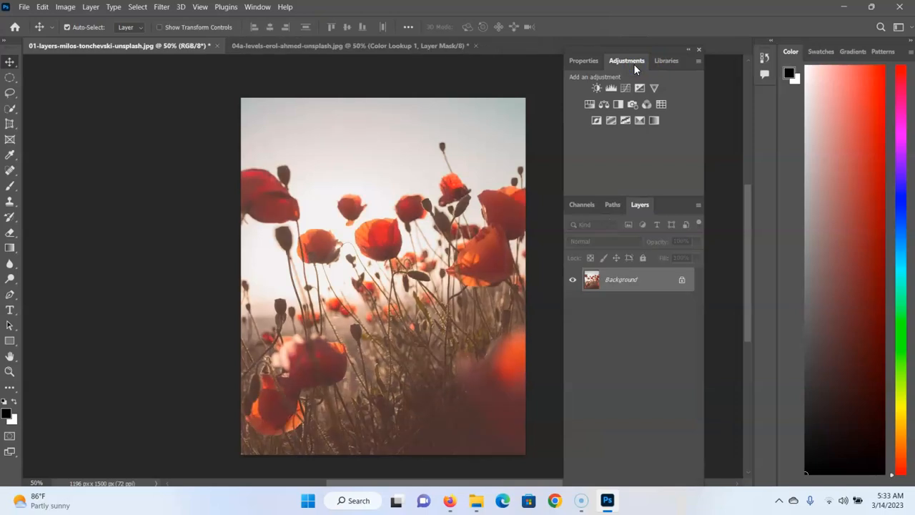
Add a Gradient Map adjustment layer above the poppy photo and open its black-to-white gradient for editing.
{"action": "left_click", "coordinate": [654, 120]}
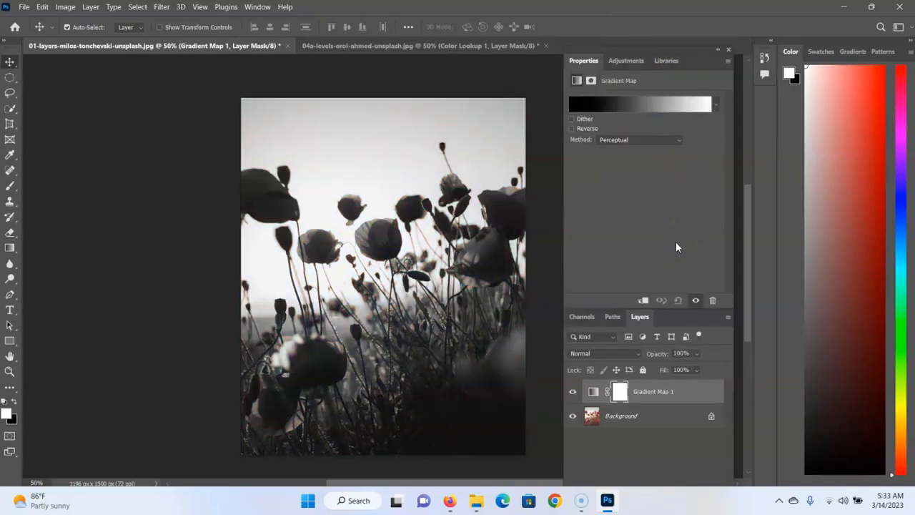
{"action": "left_click", "coordinate": [680, 106]}
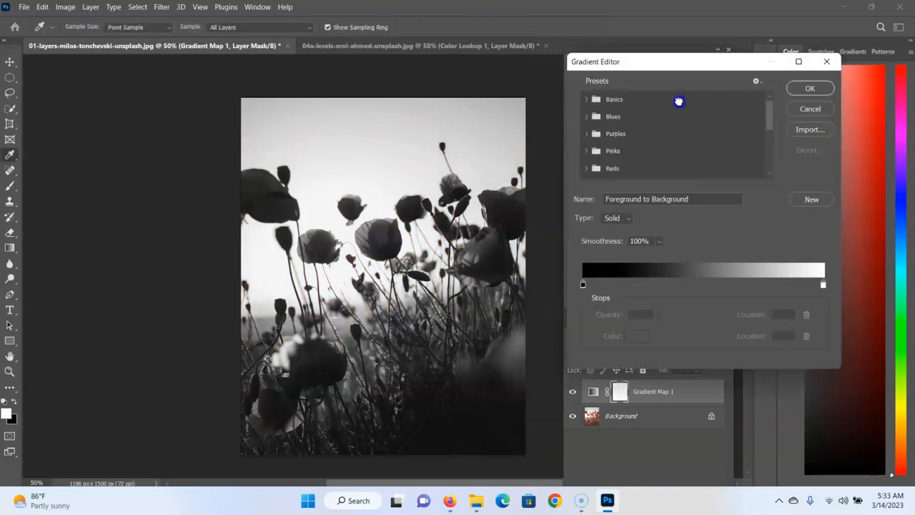
{"action": "left_click", "coordinate": [833, 61]}
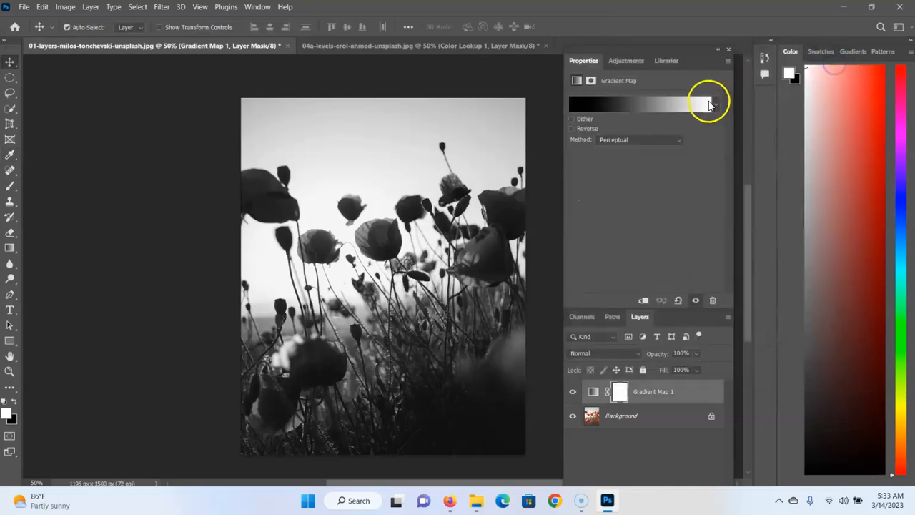
{"action": "left_click", "coordinate": [696, 101]}
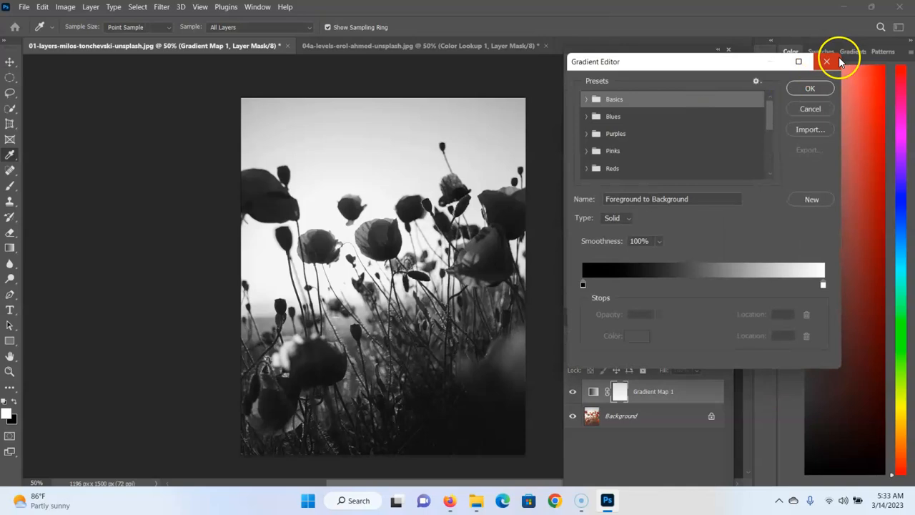
{"action": "left_click", "coordinate": [838, 59]}
{"action": "left_click", "coordinate": [679, 102]}
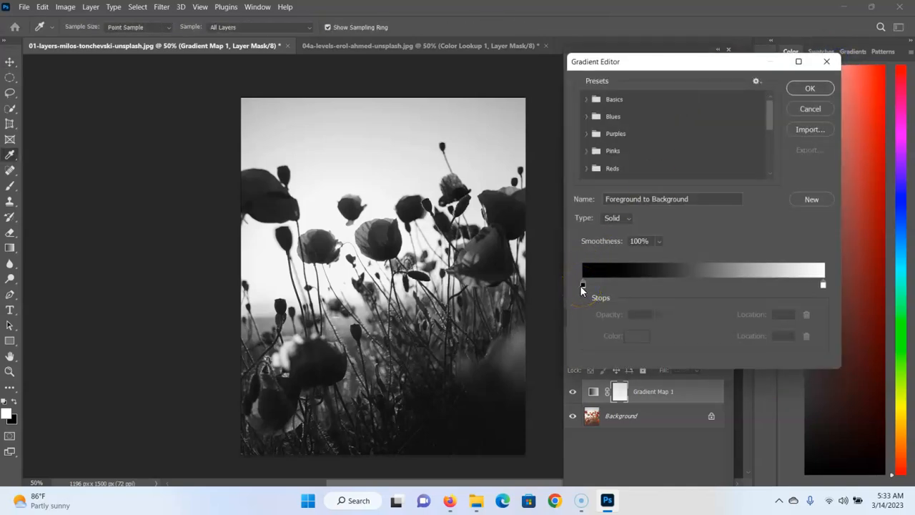
{"action": "left_click", "coordinate": [823, 284]}
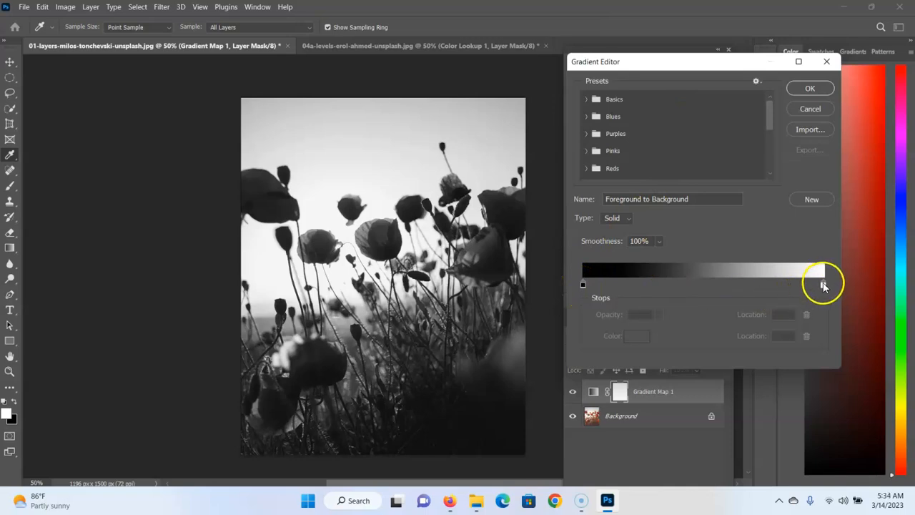
Try blue 127a9c and light green 99c35d as the color of the gradient's black stop.
{"action": "double_click", "coordinate": [582, 284]}
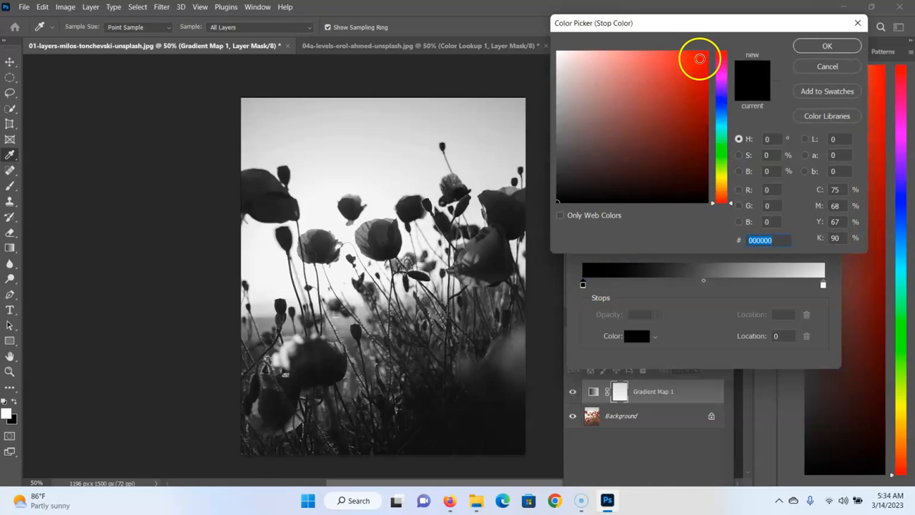
{"action": "left_click", "coordinate": [699, 59]}
{"action": "left_click_drag", "start_coordinate": [699, 59], "coordinate": [691, 109]}
{"action": "left_click", "coordinate": [720, 121]}
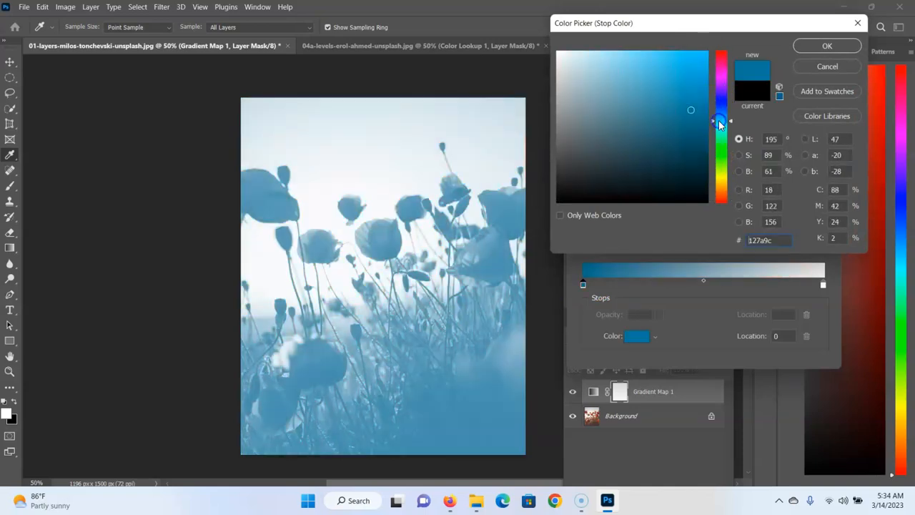
{"action": "left_click", "coordinate": [696, 83]}
{"action": "left_click", "coordinate": [720, 168]}
{"action": "left_click", "coordinate": [636, 87]}
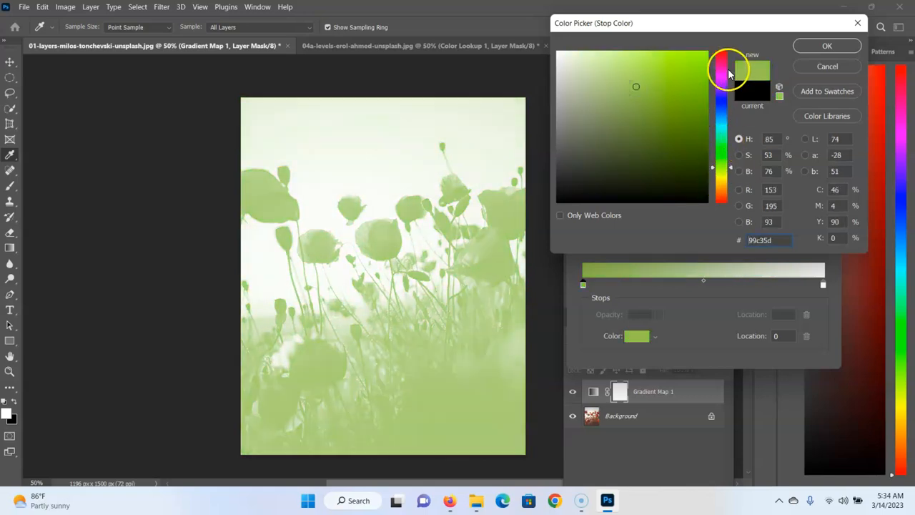
Set the gradient's stop at location 0 to the dark red 903b51.
{"action": "left_click_drag", "start_coordinate": [729, 73], "coordinate": [721, 57]}
{"action": "left_click", "coordinate": [646, 117]}
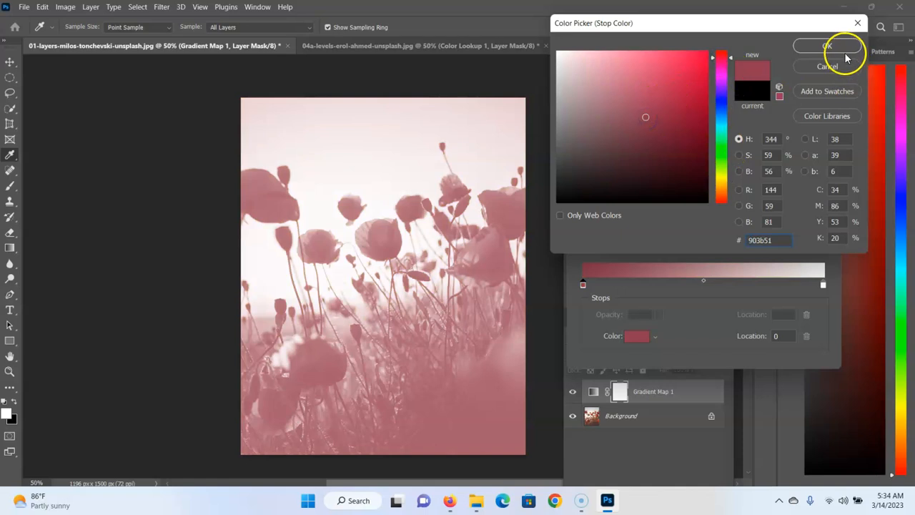
{"action": "left_click", "coordinate": [844, 50]}
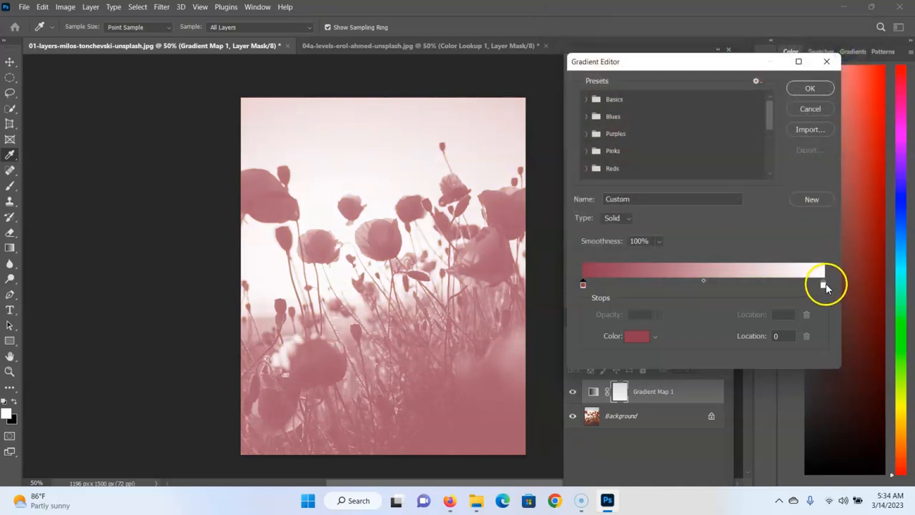
Set the gradient's white stop at location 100 to yellow e0cc25 and accept the edited gradient.
{"action": "double_click", "coordinate": [823, 285]}
{"action": "left_click", "coordinate": [682, 70]}
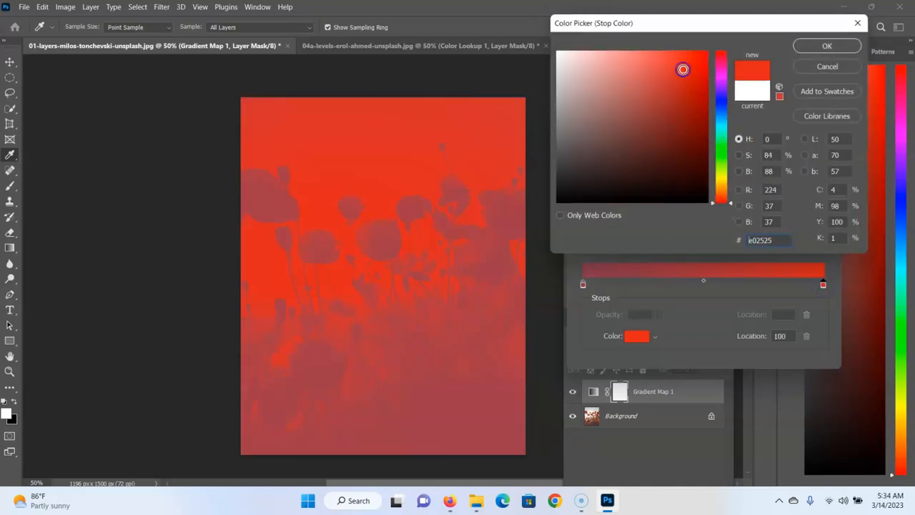
{"action": "left_click", "coordinate": [720, 102]}
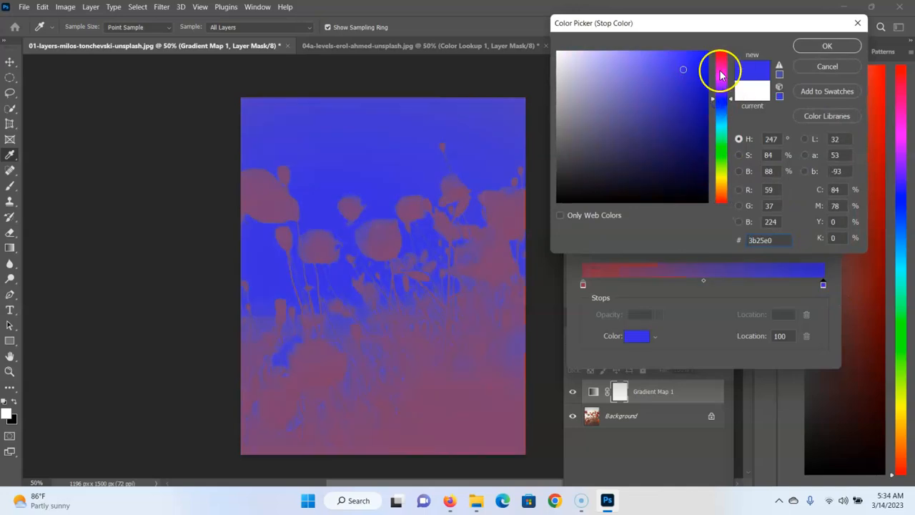
{"action": "left_click", "coordinate": [719, 83]}
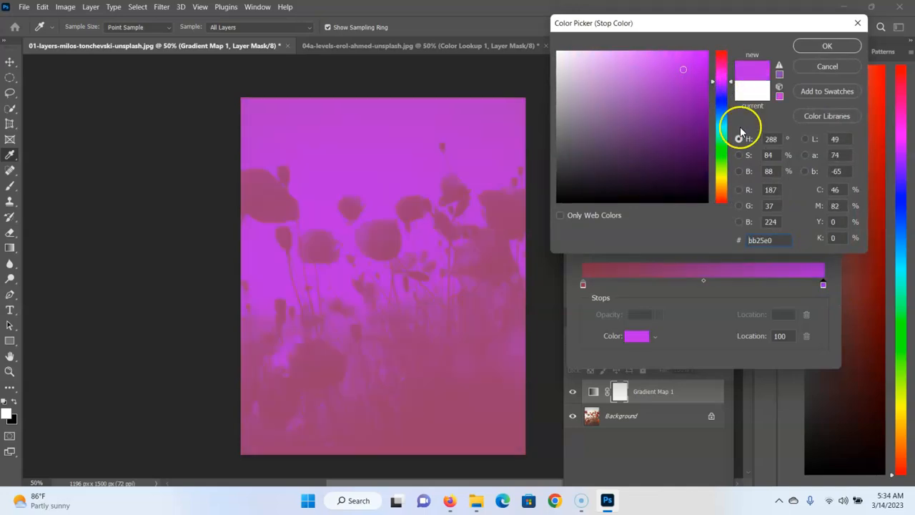
{"action": "left_click", "coordinate": [720, 180]}
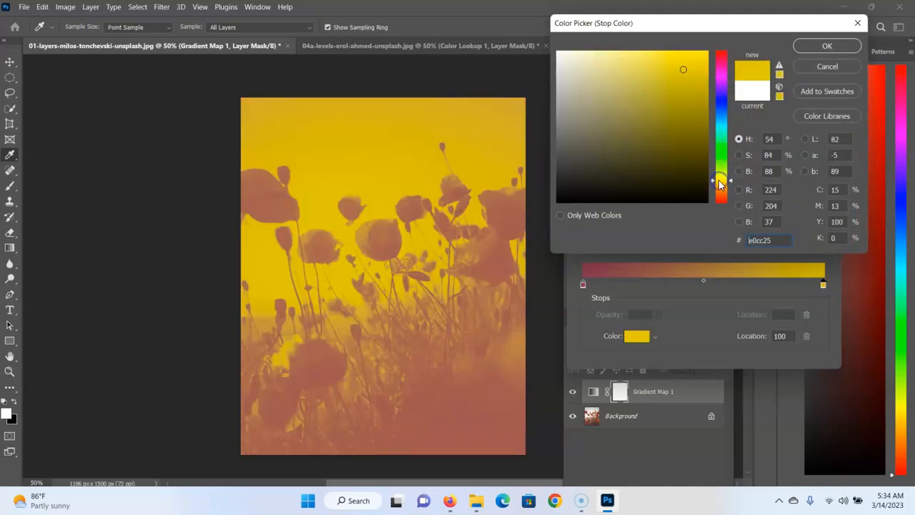
{"action": "left_click", "coordinate": [806, 45]}
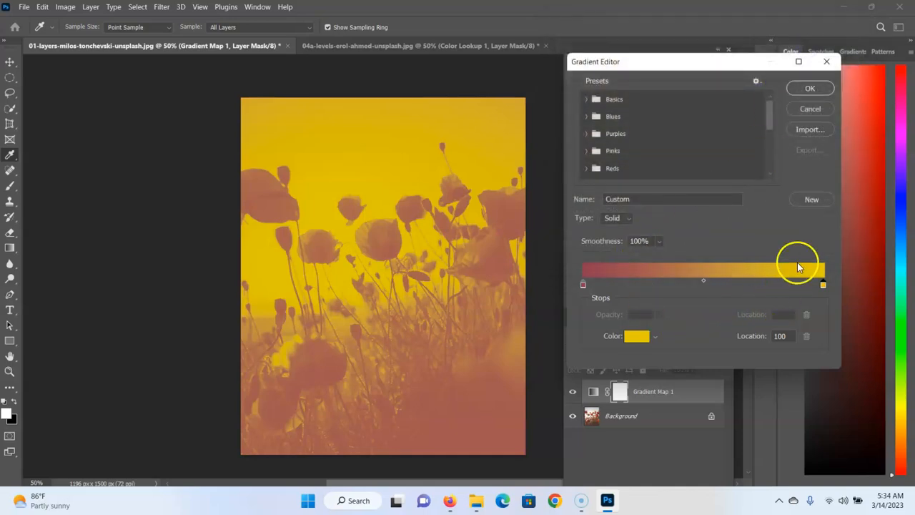
{"action": "left_click", "coordinate": [801, 91]}
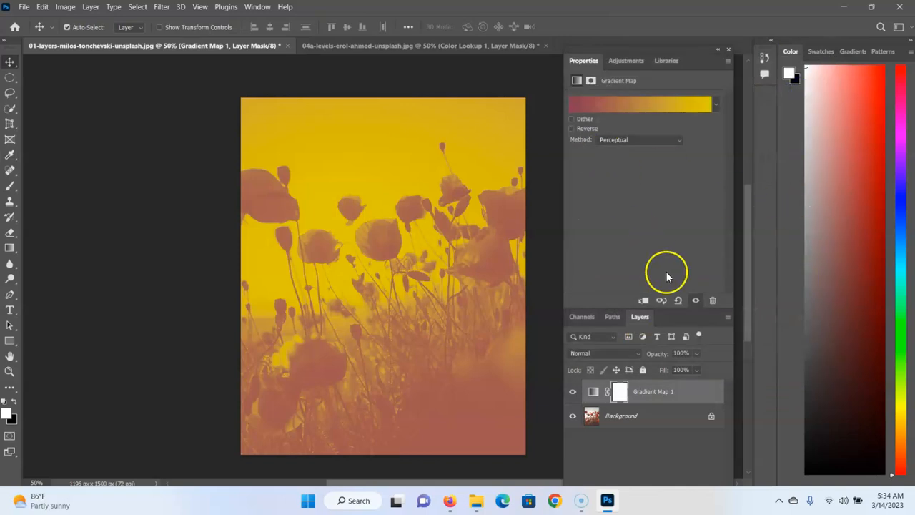
Delete the Gradient Map adjustment layer from the poppy photo.
{"action": "left_click", "coordinate": [619, 62]}
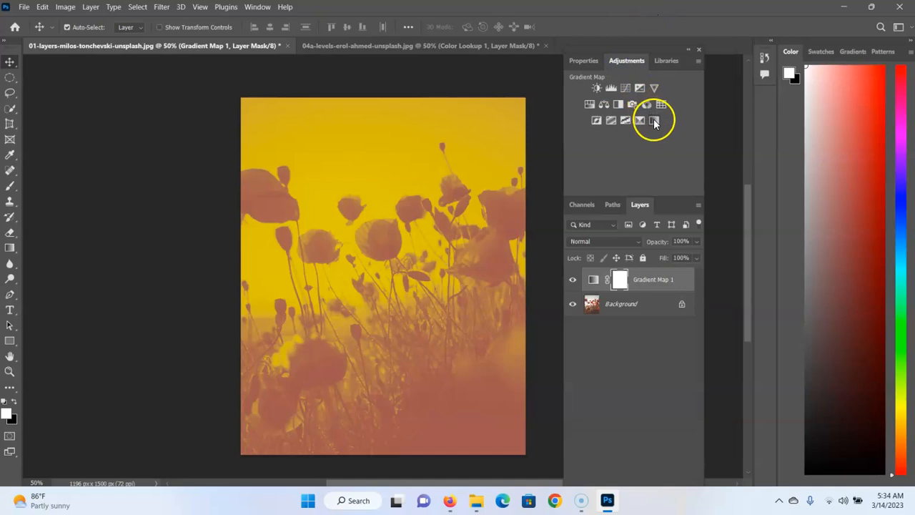
{"action": "key", "text": "Delete"}
{"action": "key", "text": "Delete"}
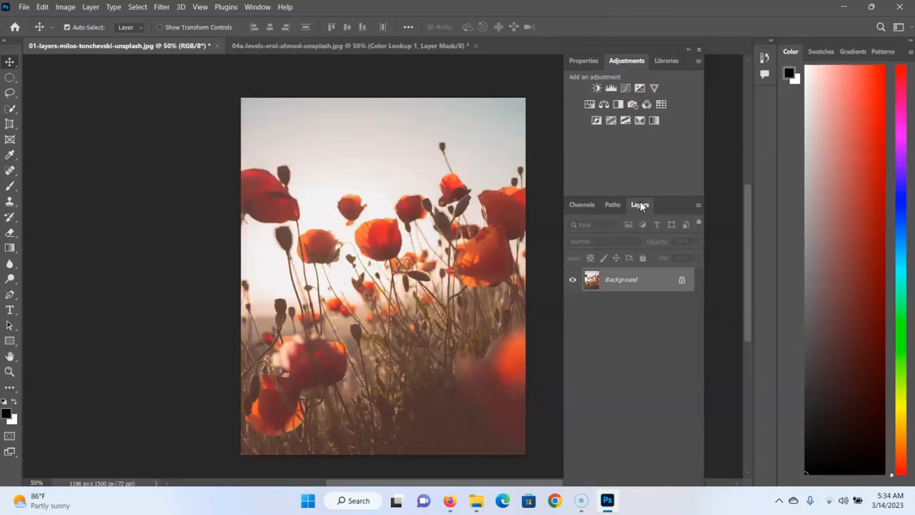